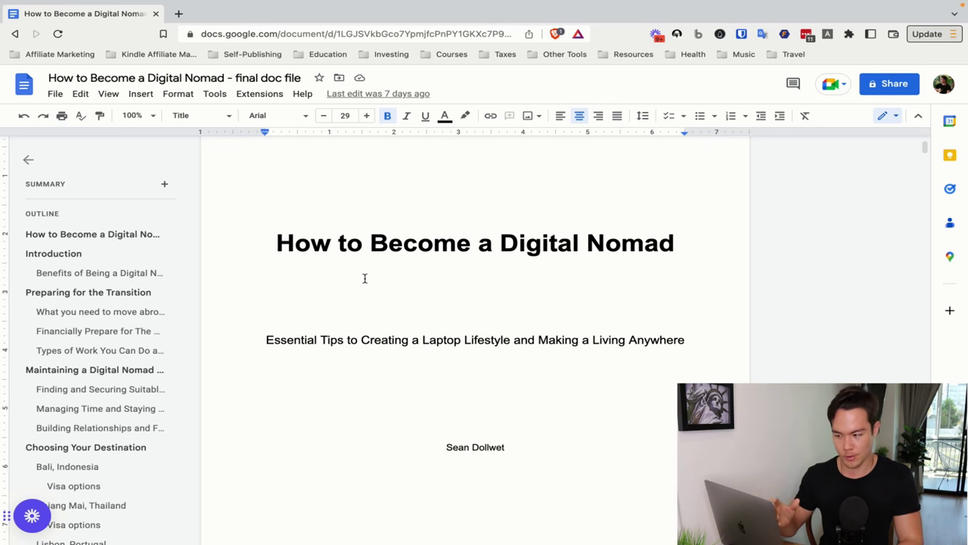
Change the main title line, "How to Become a Digital Nomad", to the Normal text style and keep it bold
scroll(365, 278, down, 1)
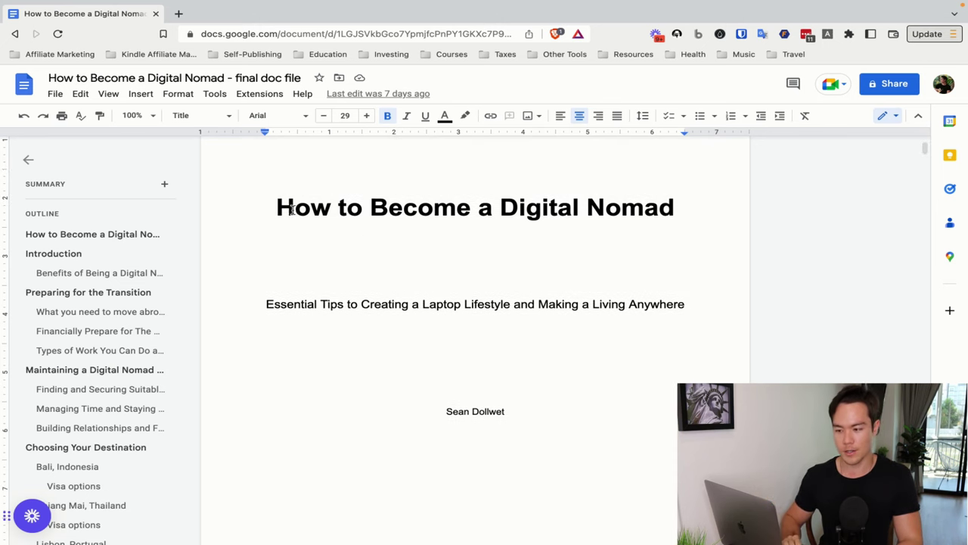
drag(276, 210, 677, 227)
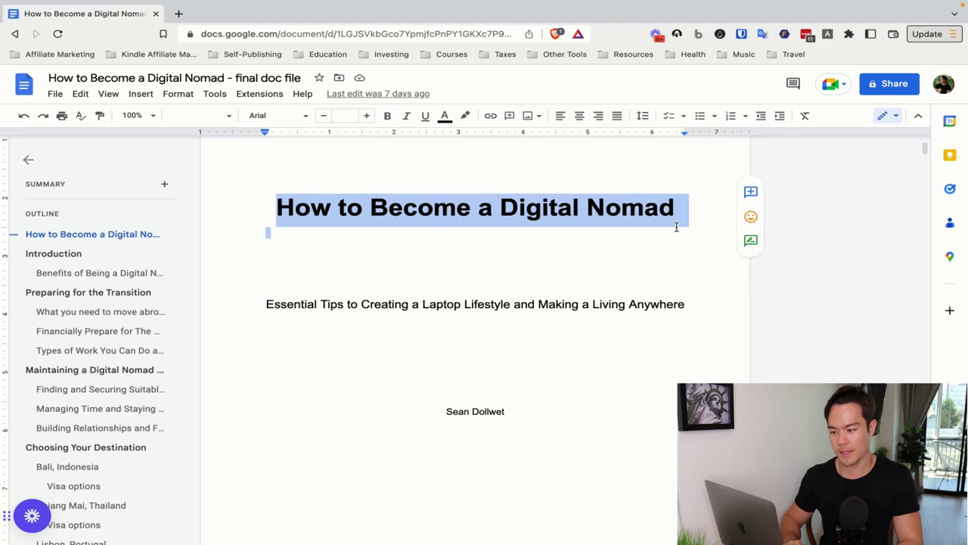
click(401, 341)
scroll(336, 244, up, 2)
drag(290, 276, 676, 281)
triple_click(665, 281)
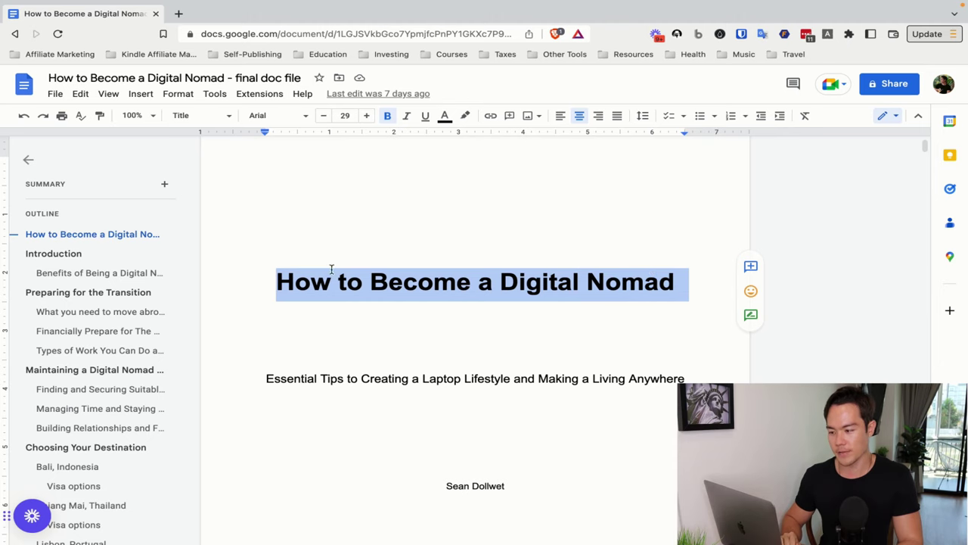
click(227, 115)
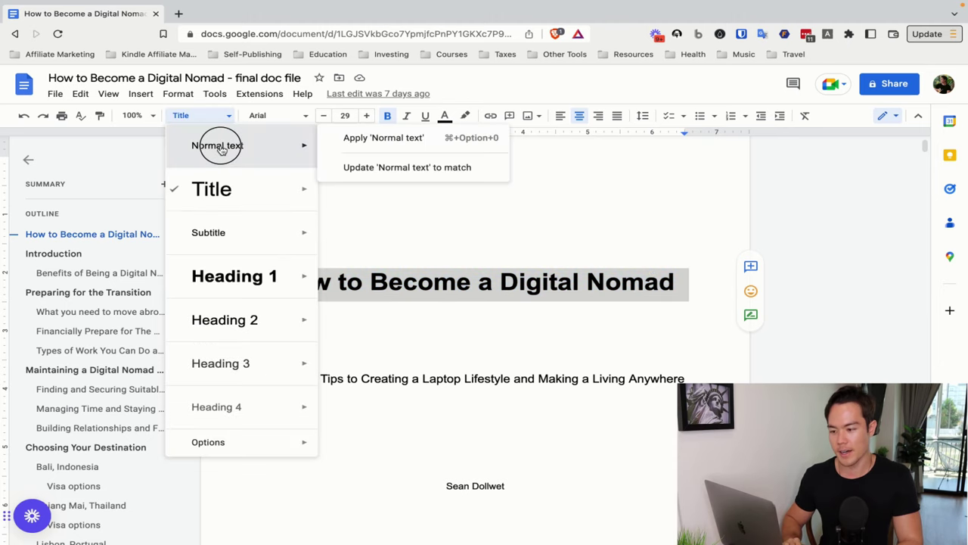
click(219, 144)
click(387, 116)
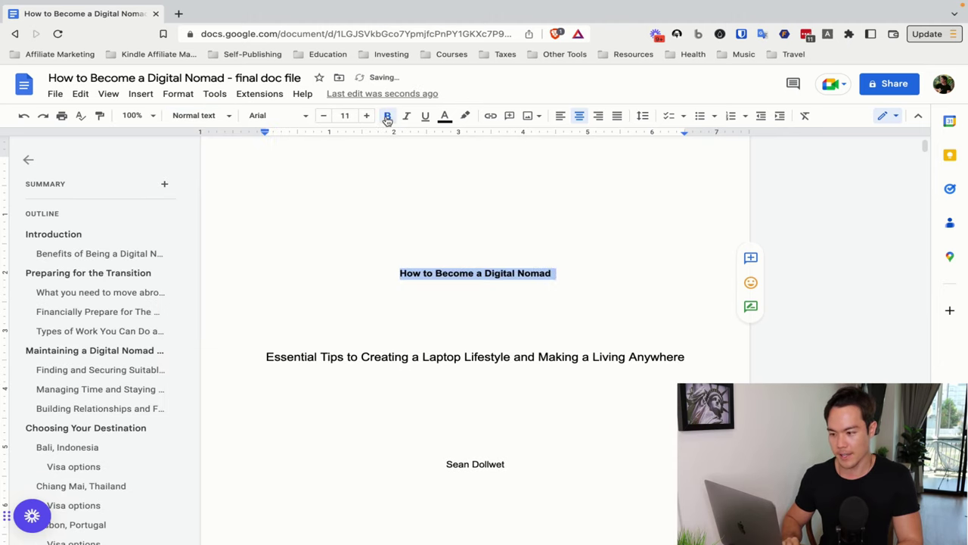
Increase the main title's font size to 28
click(367, 116)
click(367, 116)
click(367, 115)
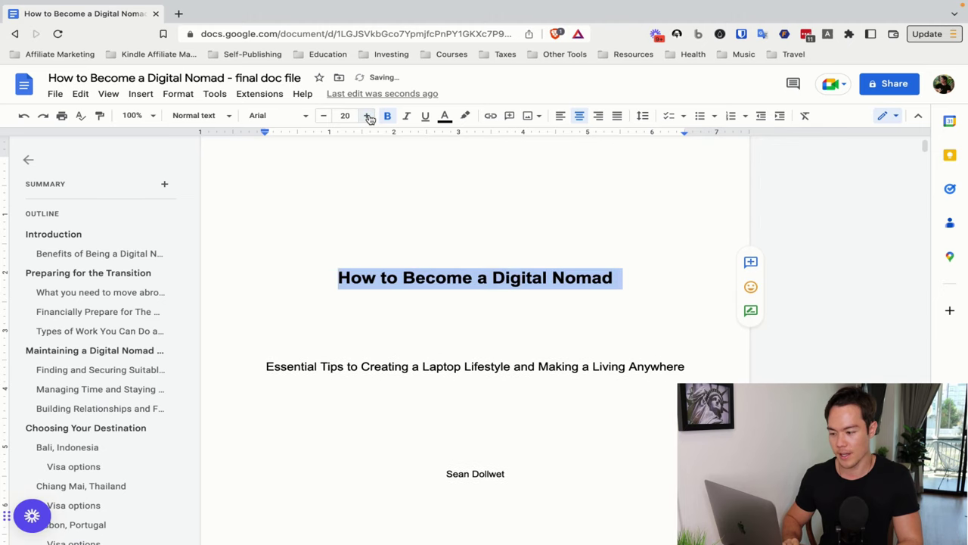
click(367, 115)
click(368, 116)
click(368, 116)
click(367, 116)
click(368, 116)
click(368, 116)
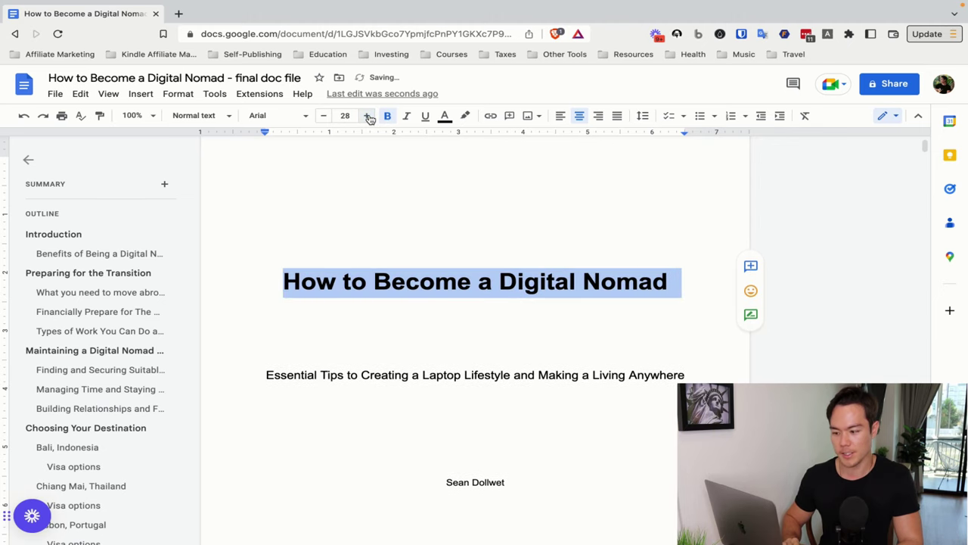
Apply the Title style to the main title line and format it bold at font size 29
triple_click(378, 280)
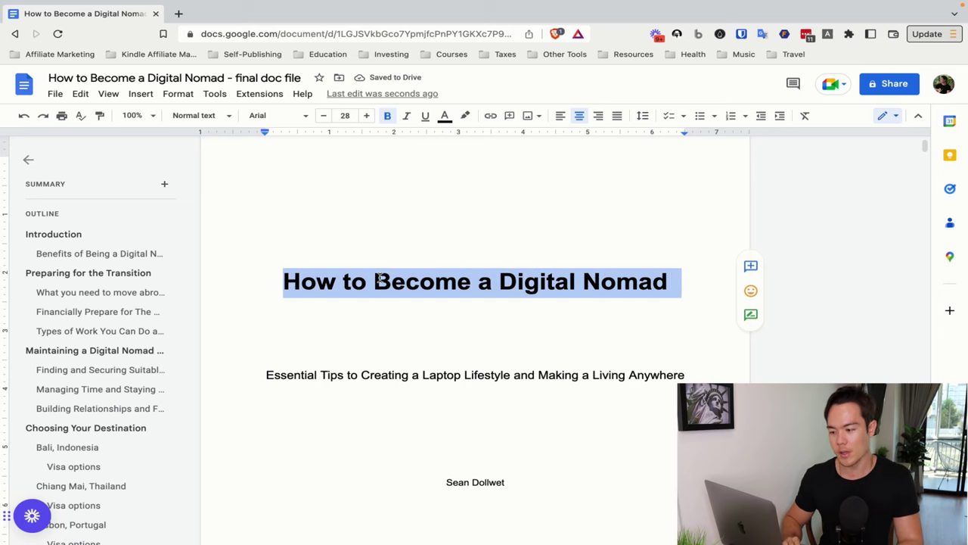
click(219, 119)
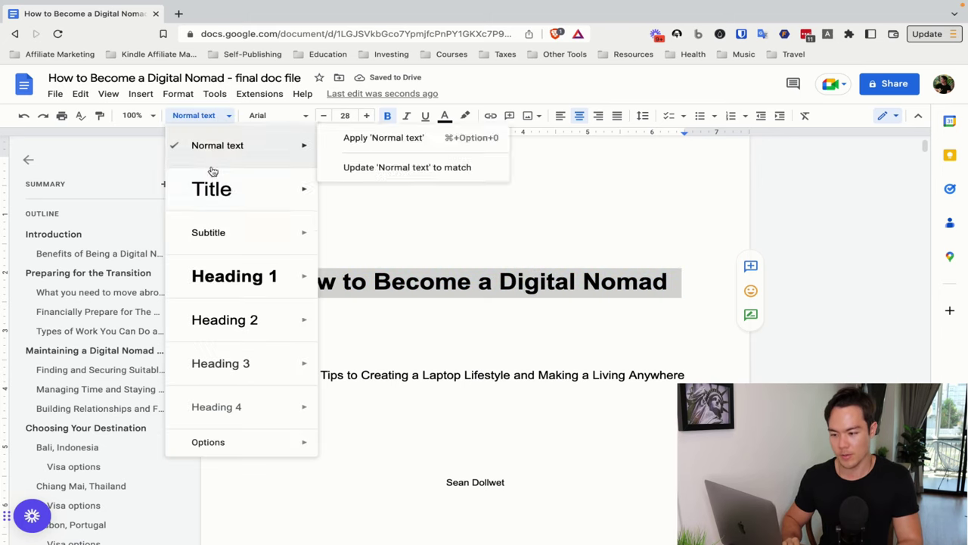
click(219, 191)
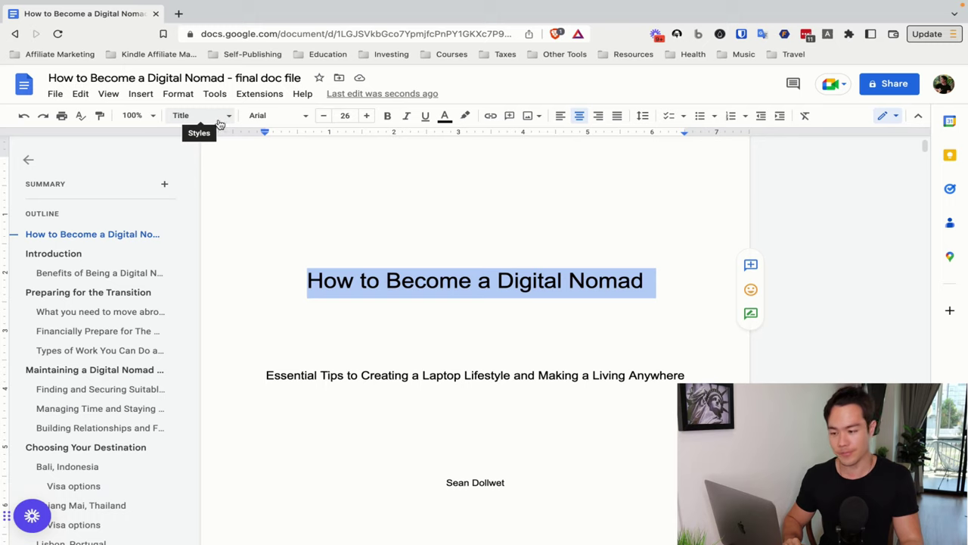
click(388, 118)
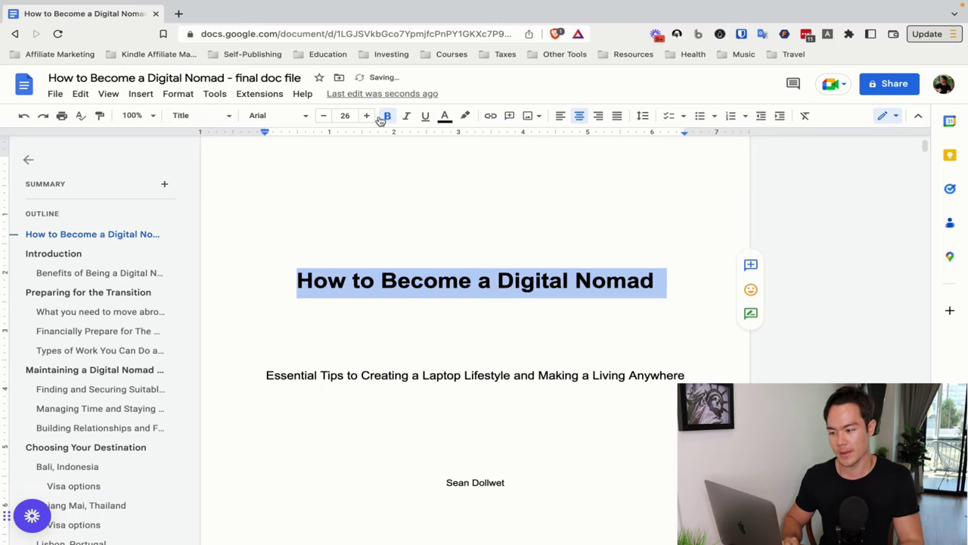
click(367, 116)
click(353, 219)
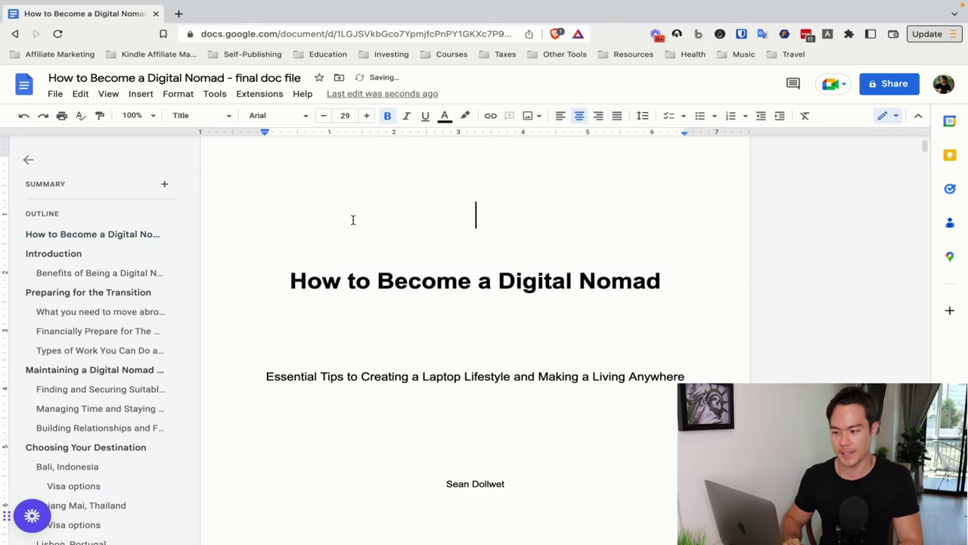
Check which paragraph style the line beginning "Essential Tips to Creating a Laptop Lifestyle" uses
triple_click(377, 387)
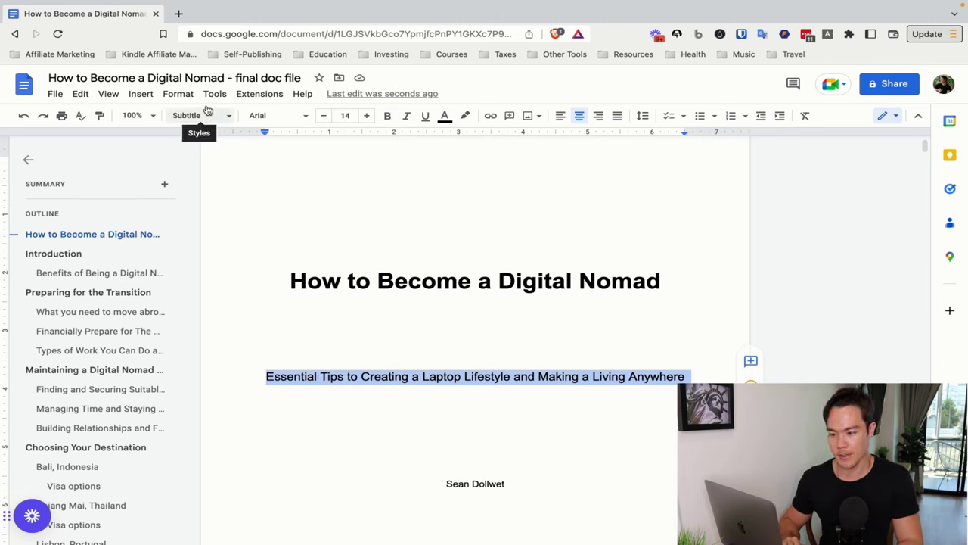
click(306, 265)
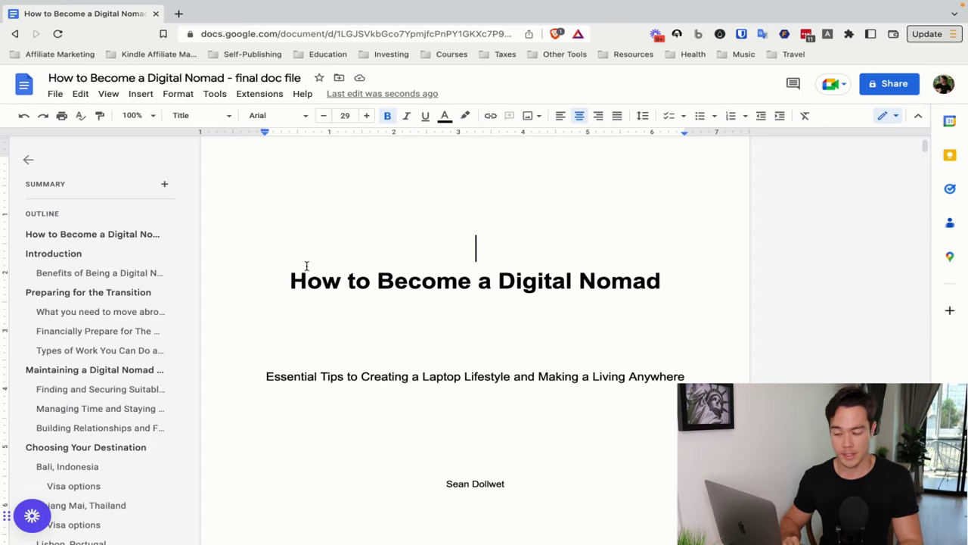
Insert a page break on the empty line below the author's name on the title page
scroll(306, 265, down, 2)
triple_click(454, 346)
click(454, 346)
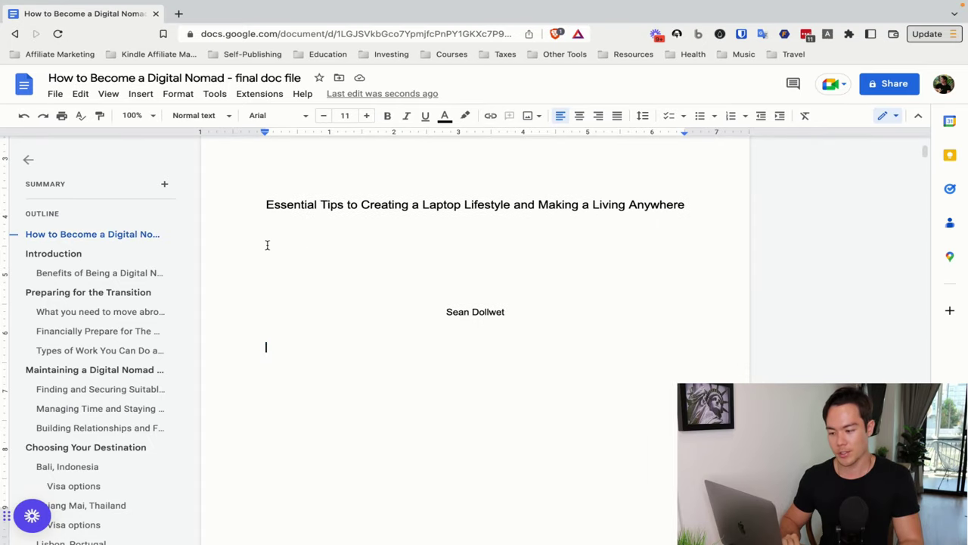
click(142, 95)
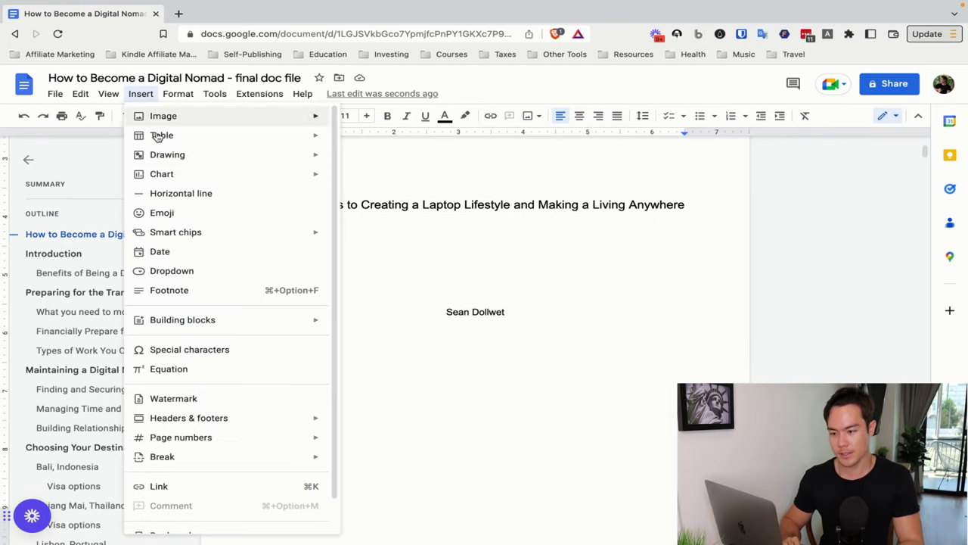
mouse_move(226, 458)
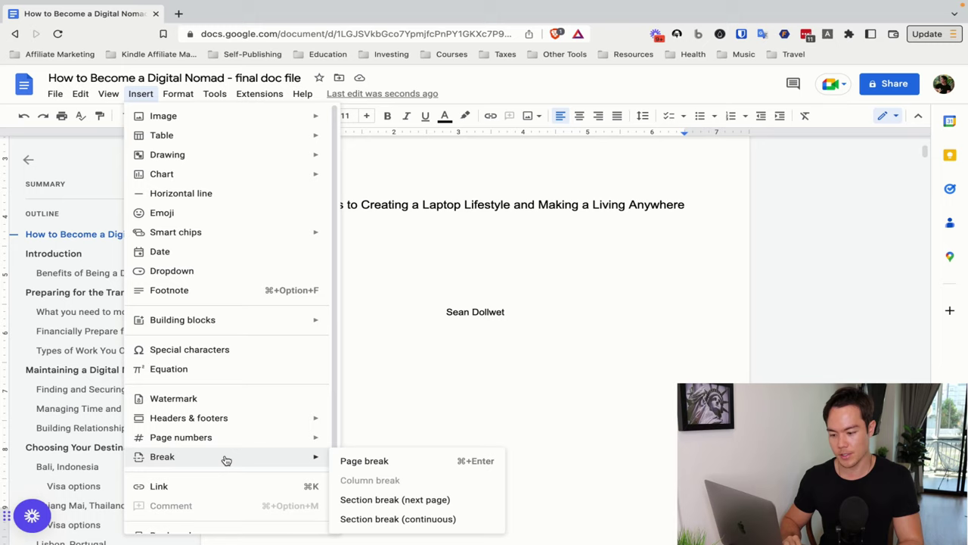
click(351, 462)
scroll(347, 481, down, 4)
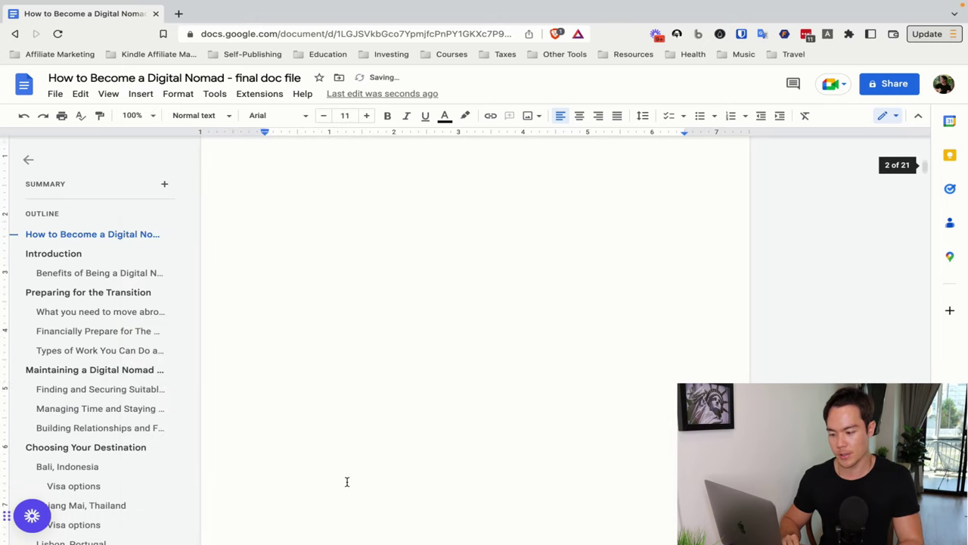
Delete the extra page break just added below the author's name
scroll(347, 481, up, 3)
key(BackSpace)
scroll(363, 432, up, 3)
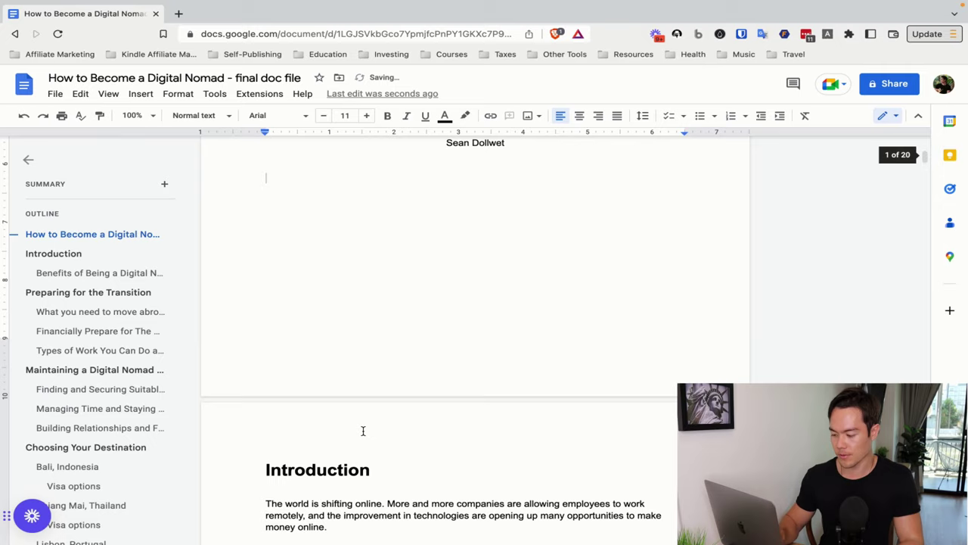
key(ctrl+alt+1)
click(272, 355)
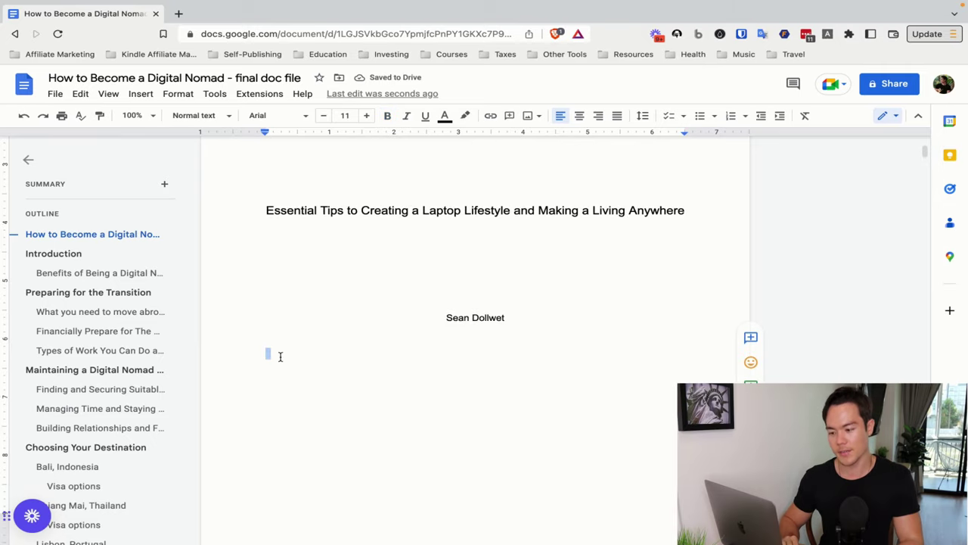
Delete the existing page break in front of the Introduction heading so it follows the title page text directly
scroll(280, 356, down, 2)
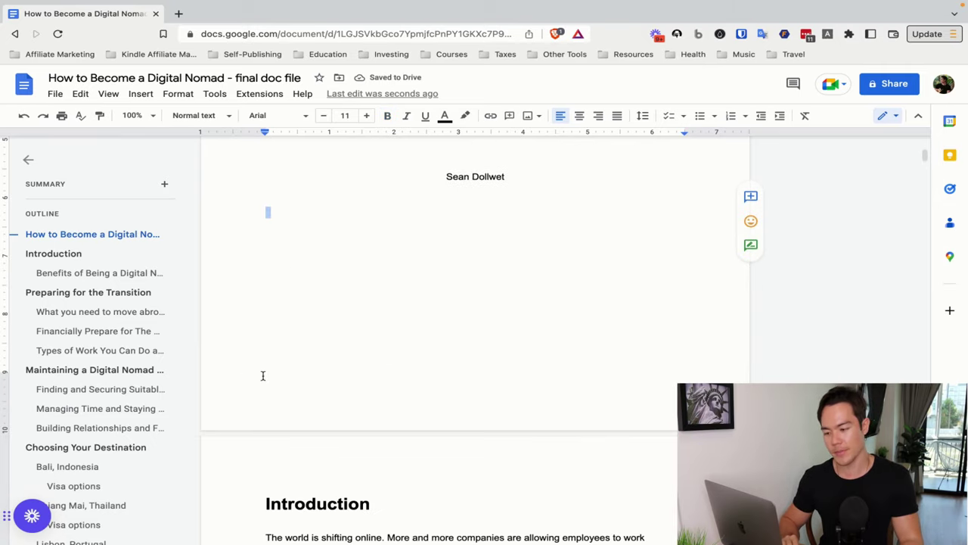
scroll(272, 363, down, 3)
click(260, 335)
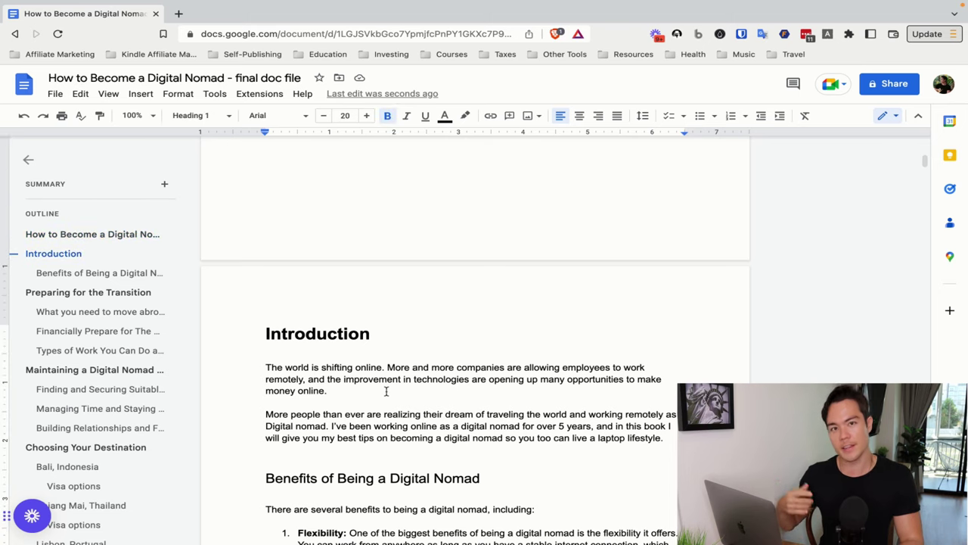
scroll(289, 313, up, 3)
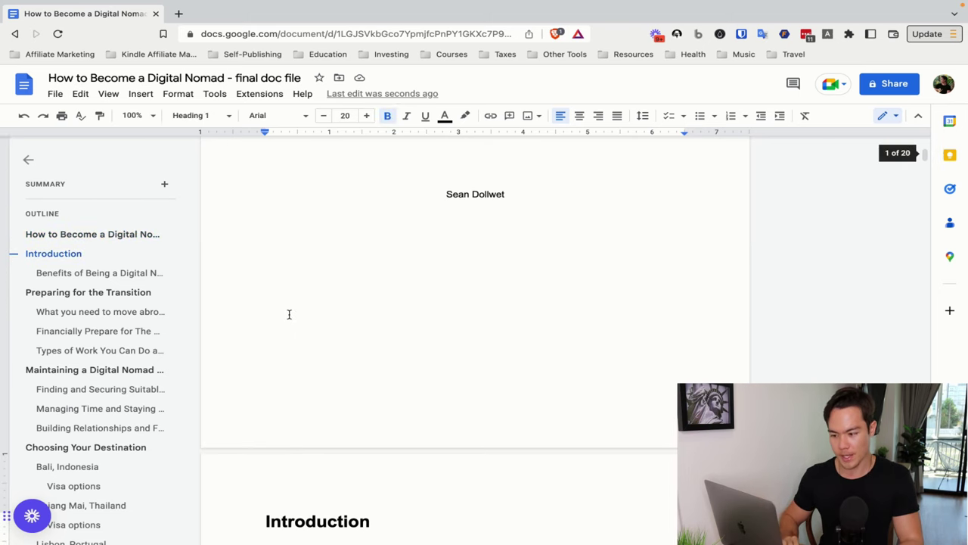
key(BackSpace)
scroll(289, 347, up, 2)
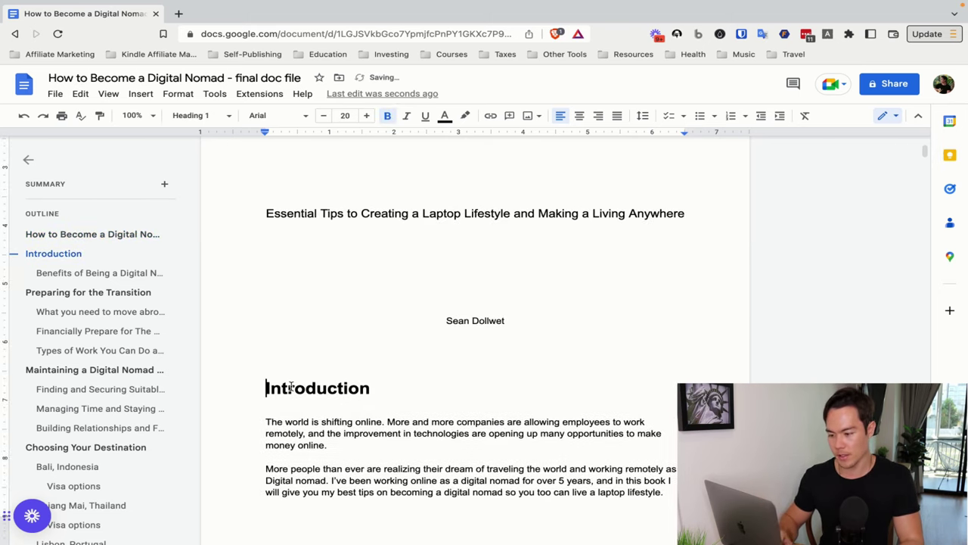
Try a page break directly in front of the Introduction heading and remove it again
key(ctrl+Return)
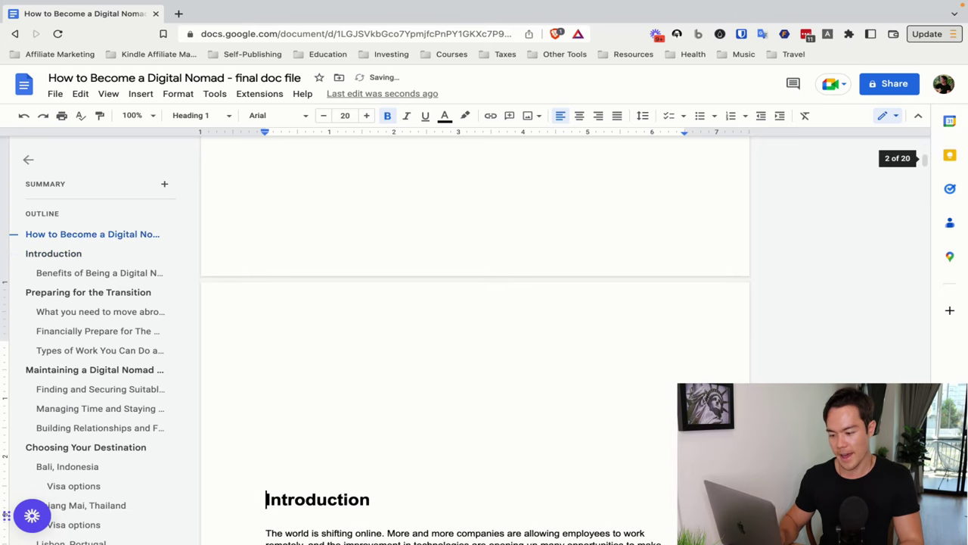
key(BackSpace)
key(BackSpace)
scroll(475, 340, up, 3)
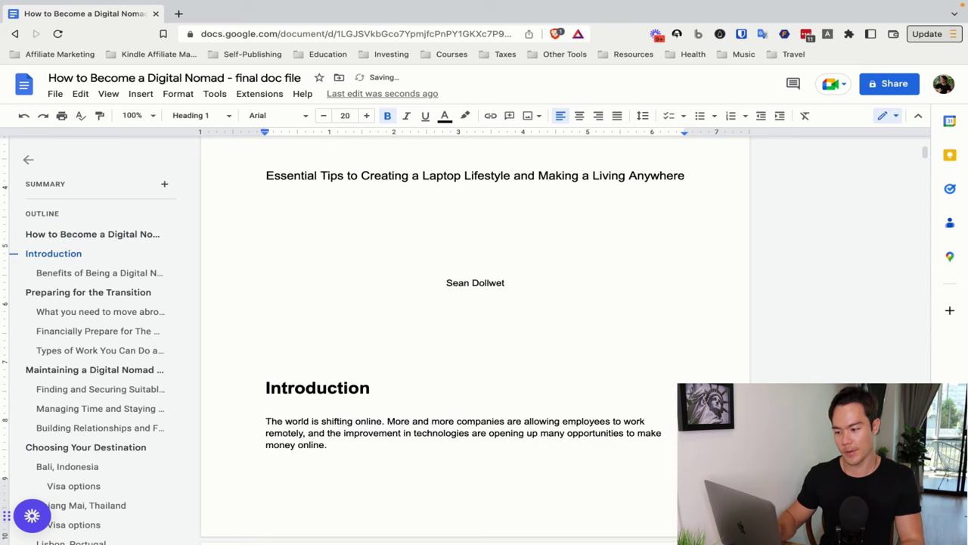
Remove the blank lines between the author's name and the Introduction heading, and place the cursor after the author's name
key(BackSpace)
key(Return)
key(Return)
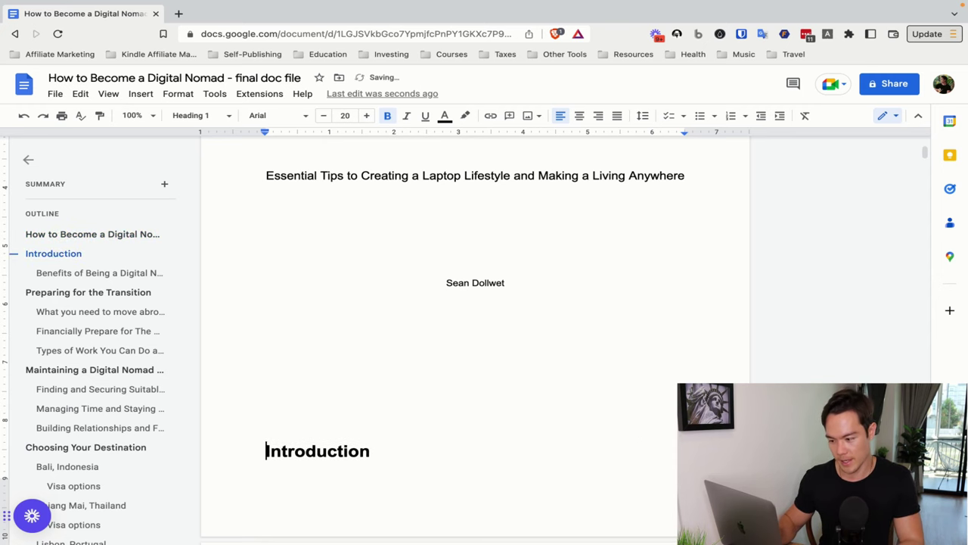
key(BackSpace)
key(BackSpace)
key(BackSpace)
click(510, 284)
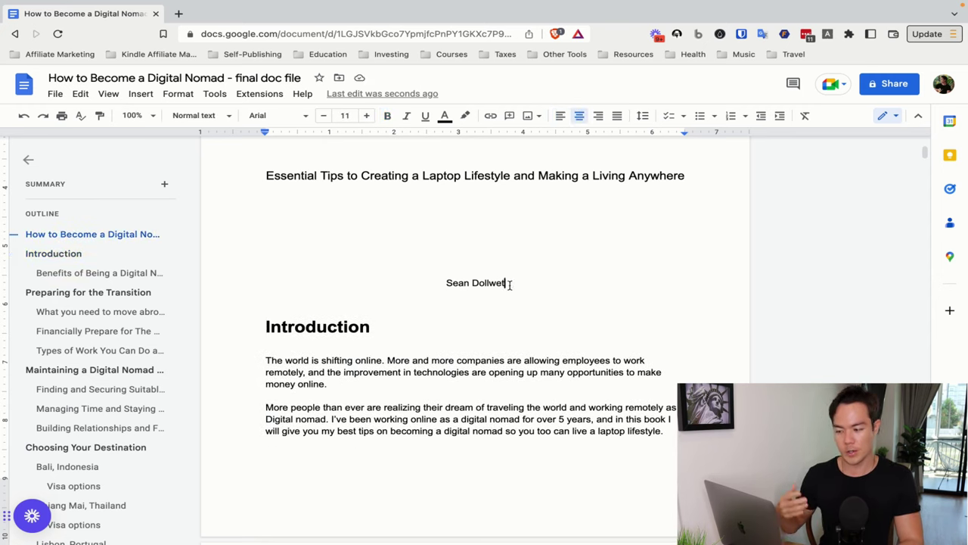
Insert a page break after the author's name to move the Introduction heading onto the next page
click(141, 93)
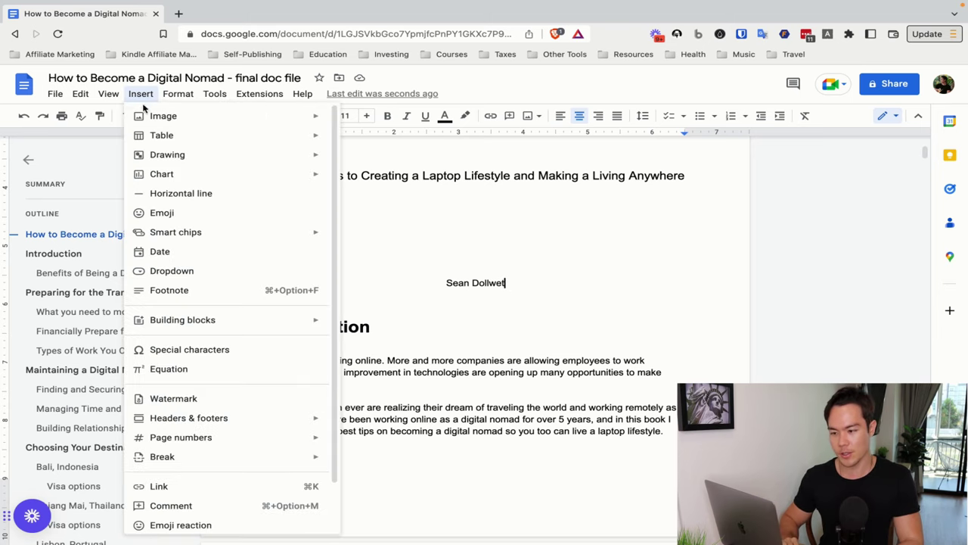
mouse_move(199, 457)
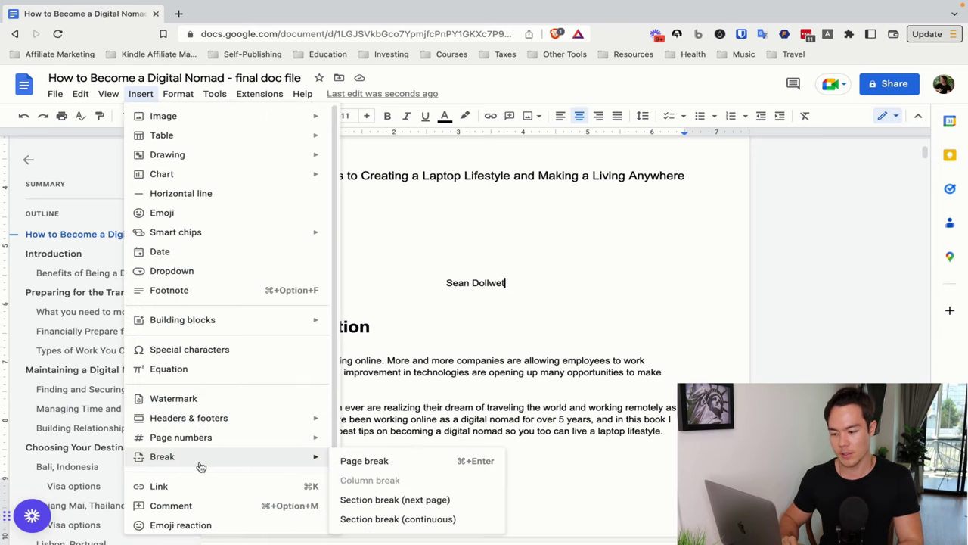
click(353, 462)
scroll(323, 436, down, 3)
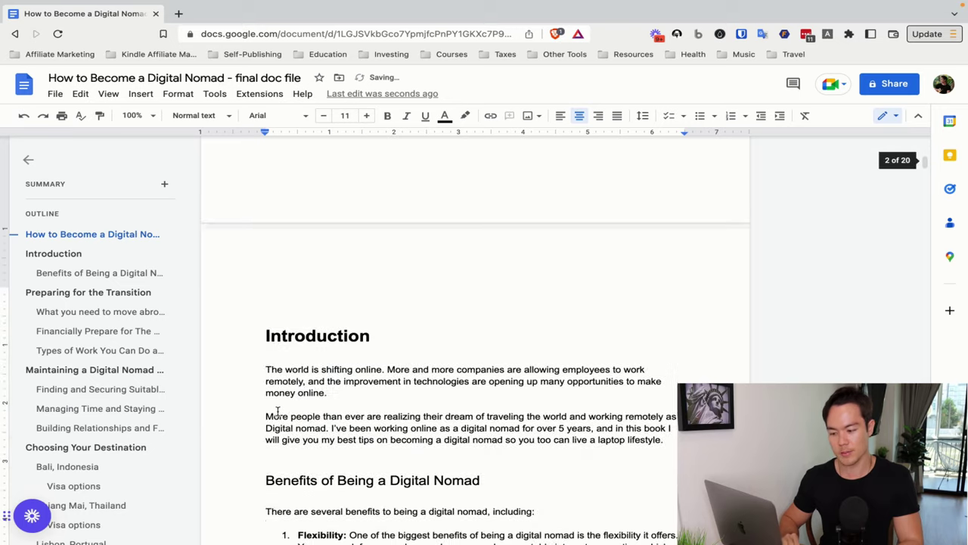
Remove the blank line above the Introduction heading so it starts at the head of its page
key(ctrl+shift+l)
key(Down)
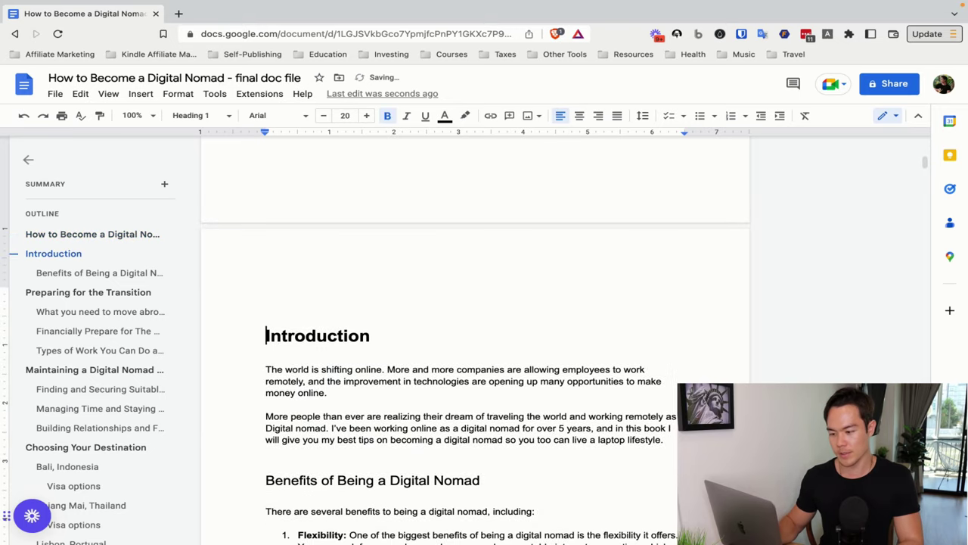
key(BackSpace)
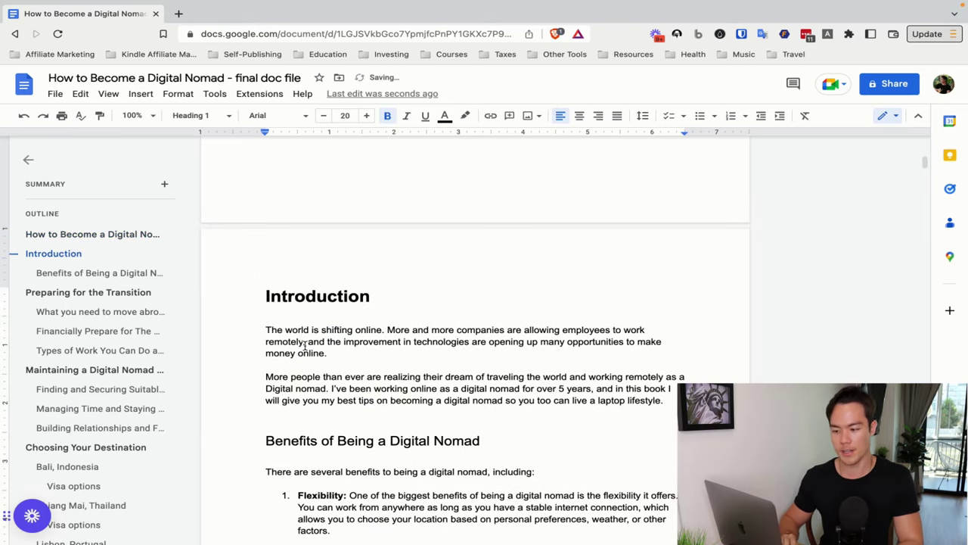
scroll(323, 283, down, 3)
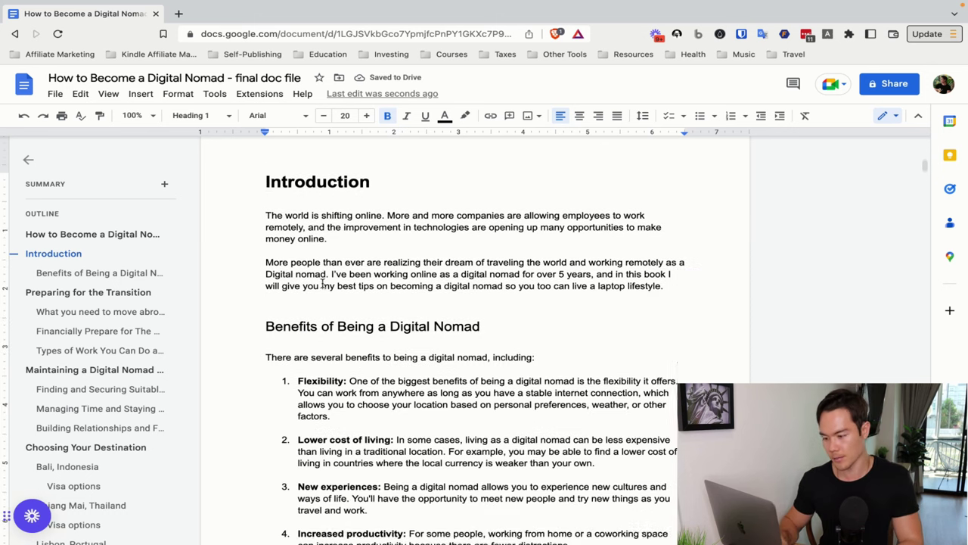
scroll(286, 252, up, 1)
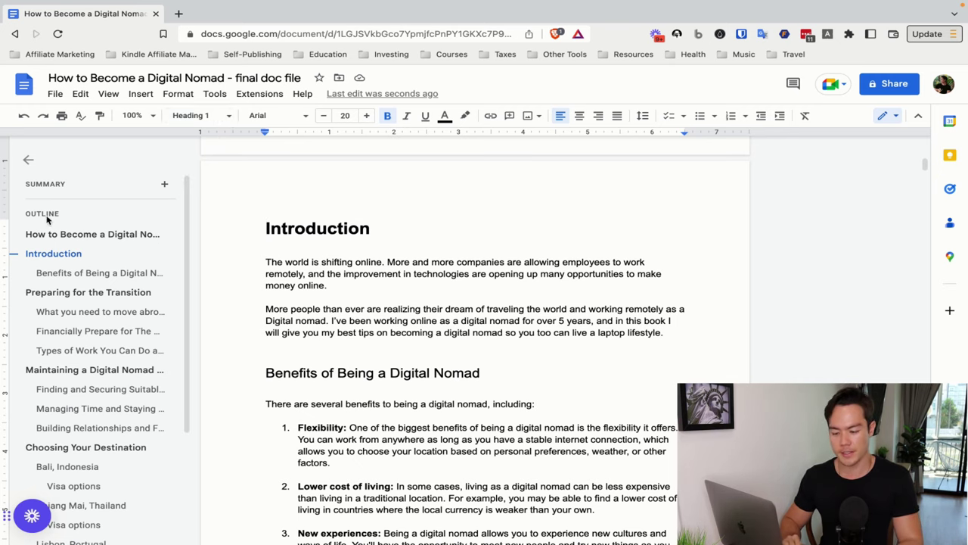
Review the document outline and the paragraph styles available for the Introduction heading
scroll(99, 375, down, 3)
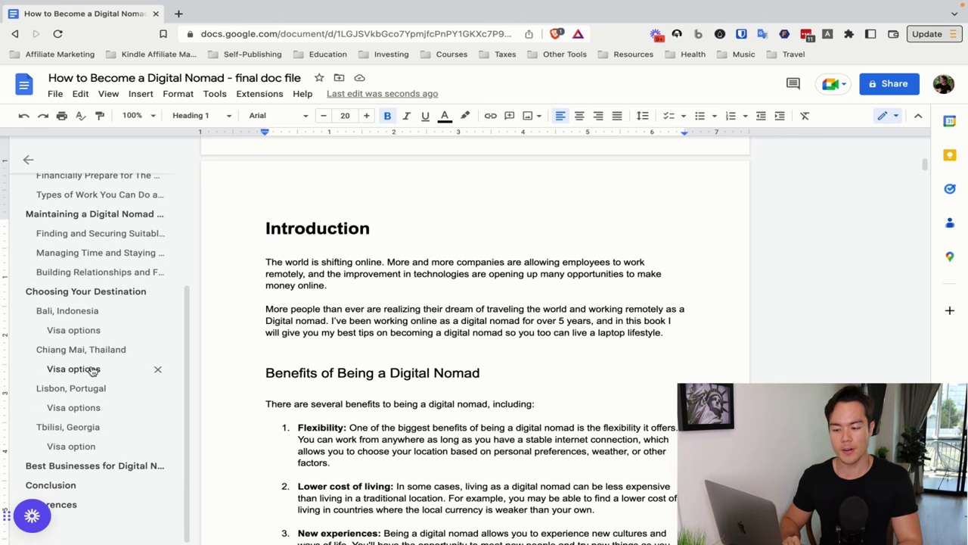
scroll(102, 381, up, 3)
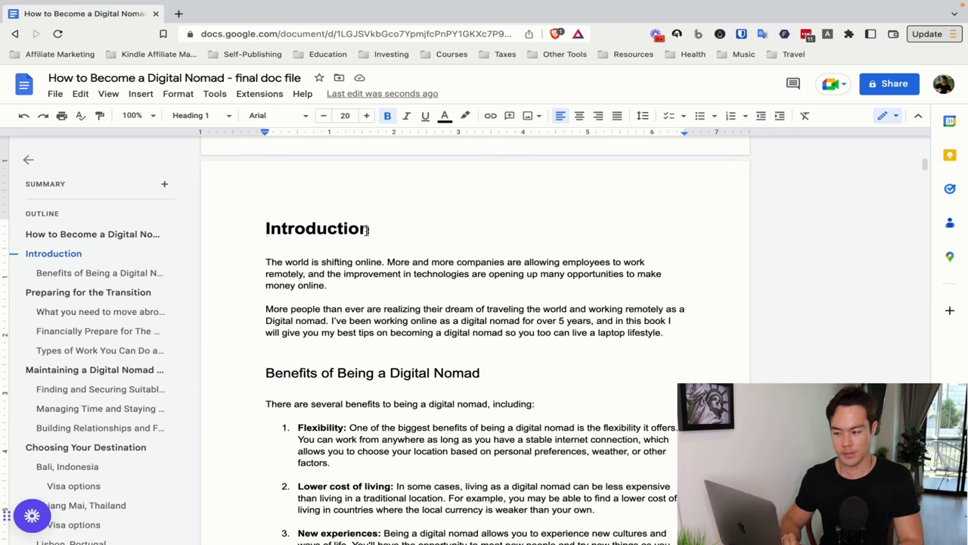
drag(378, 232, 257, 233)
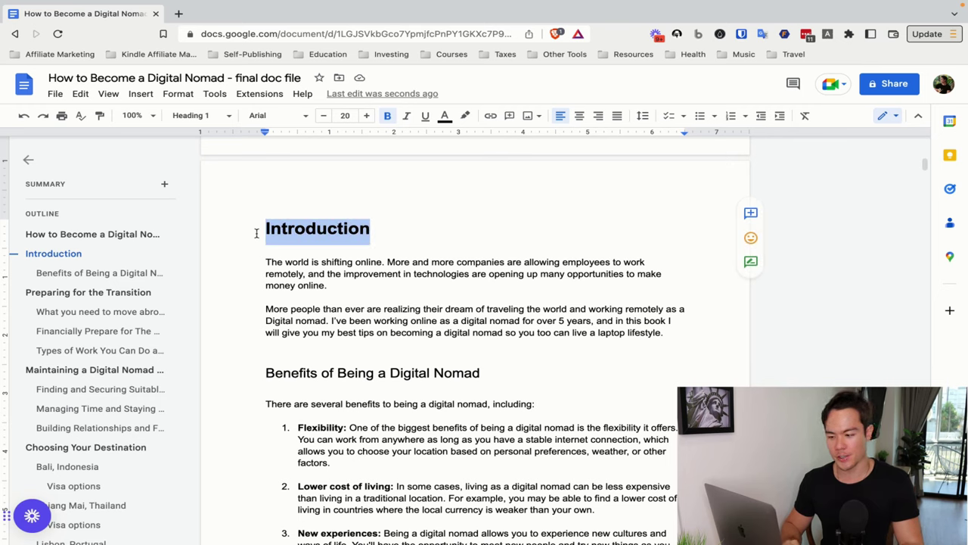
click(226, 115)
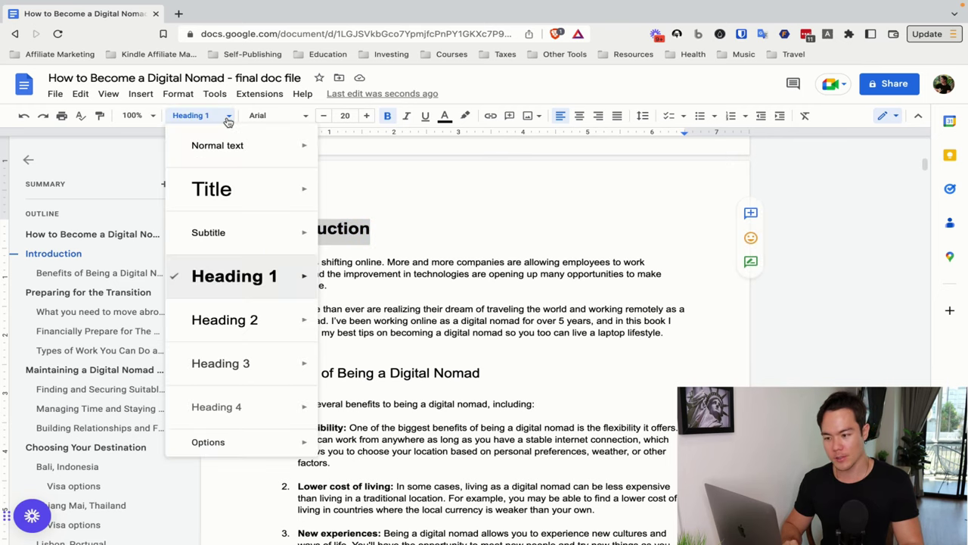
mouse_move(244, 297)
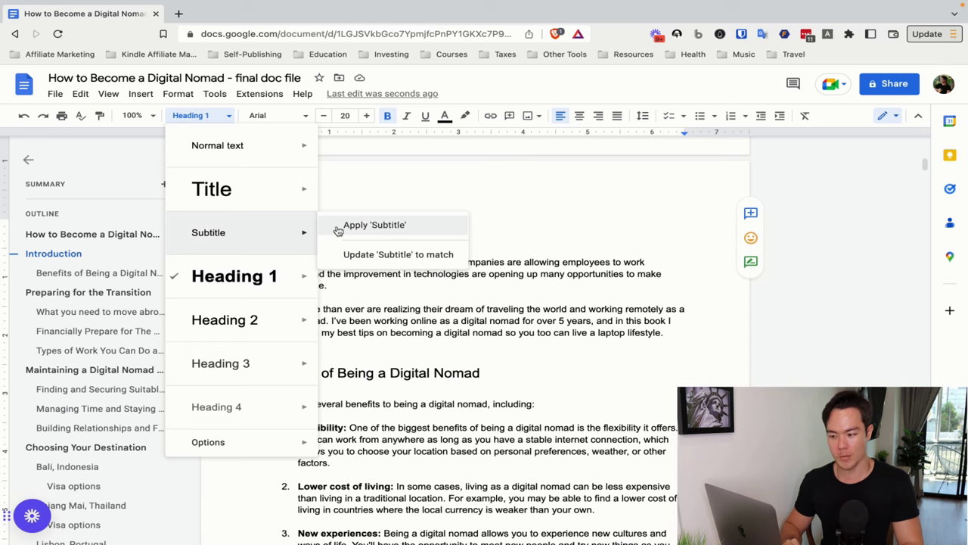
click(332, 237)
Change the Introduction heading to the Normal text paragraph style
drag(333, 237, 261, 234)
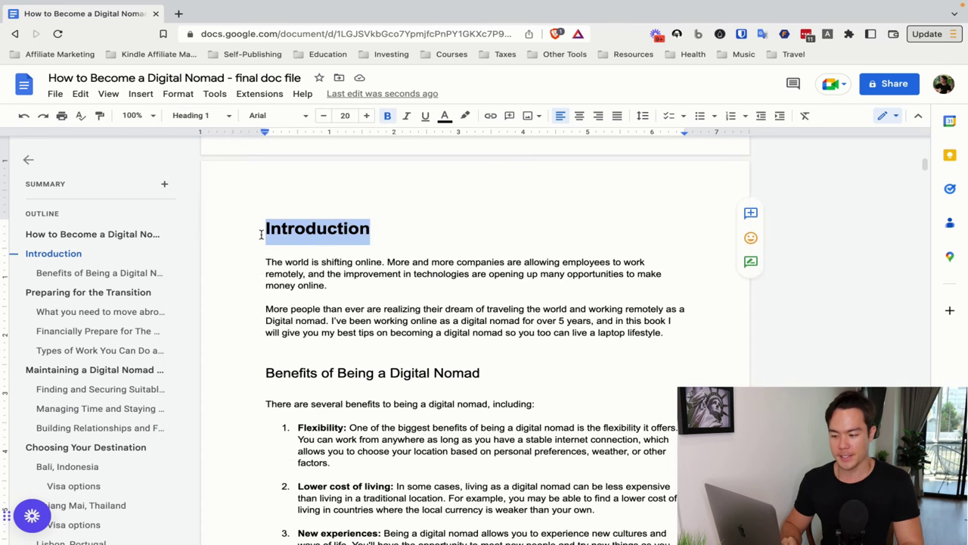
click(229, 115)
click(216, 142)
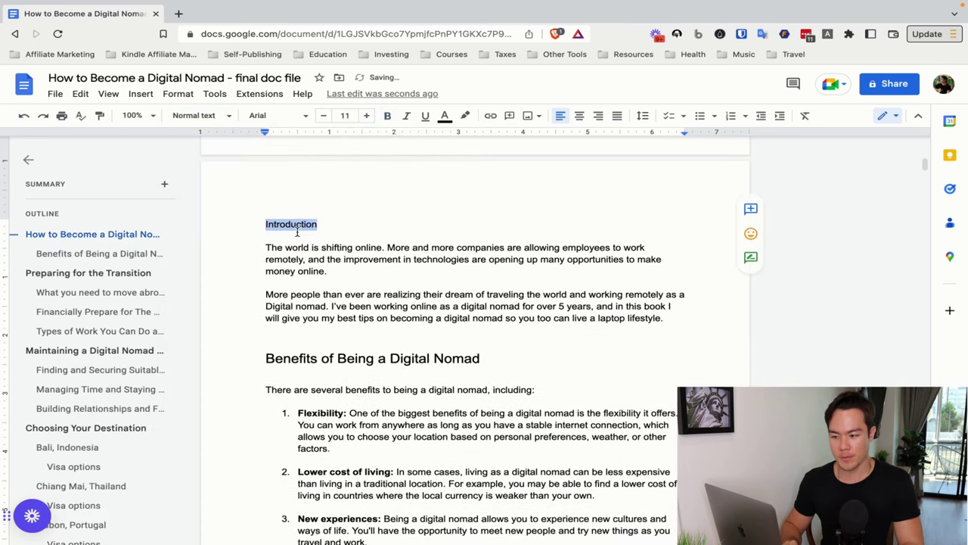
click(316, 237)
click(320, 227)
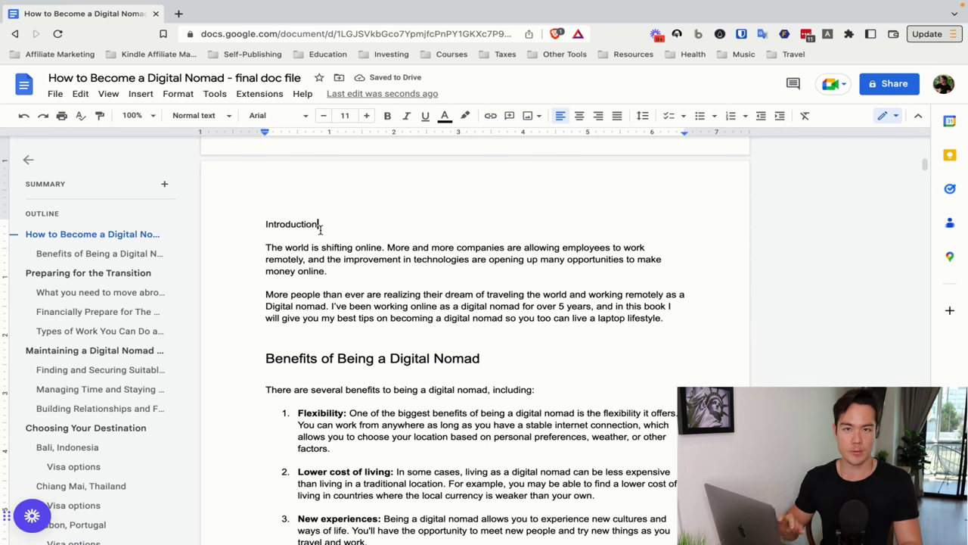
Format the word Introduction manually with font size 18 and bold
drag(324, 226, 263, 224)
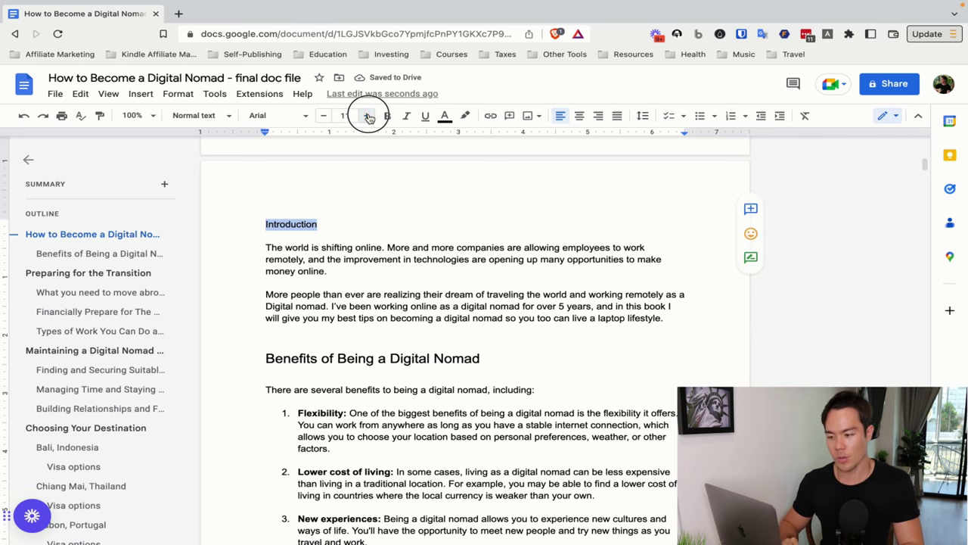
click(367, 115)
click(366, 115)
click(367, 116)
click(367, 116)
click(366, 116)
click(367, 116)
click(367, 116)
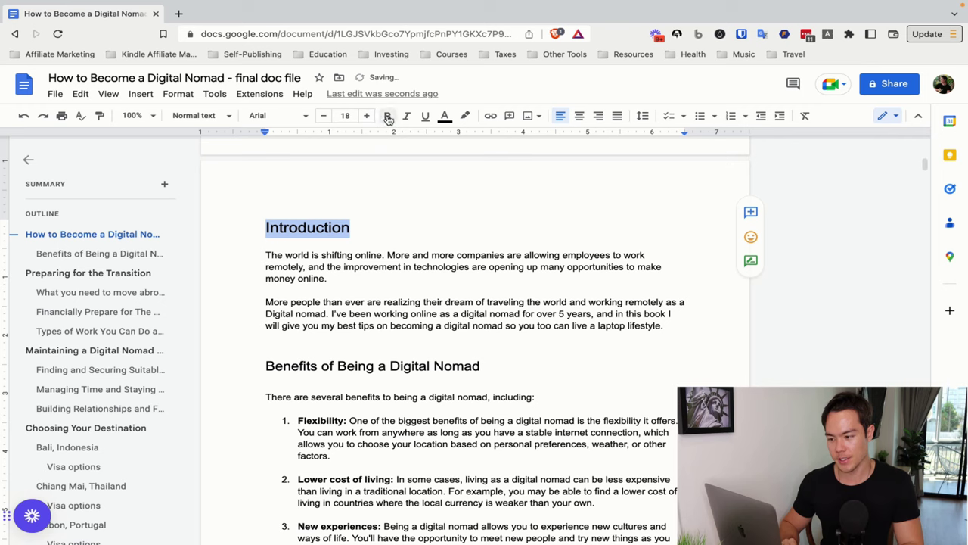
click(387, 116)
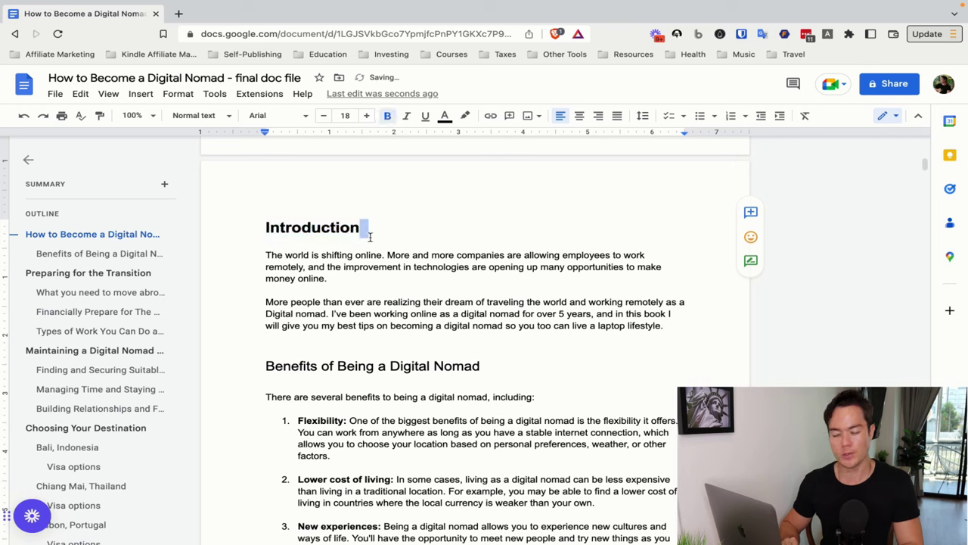
Apply the Heading 1 paragraph style to the Introduction line
drag(367, 231, 249, 227)
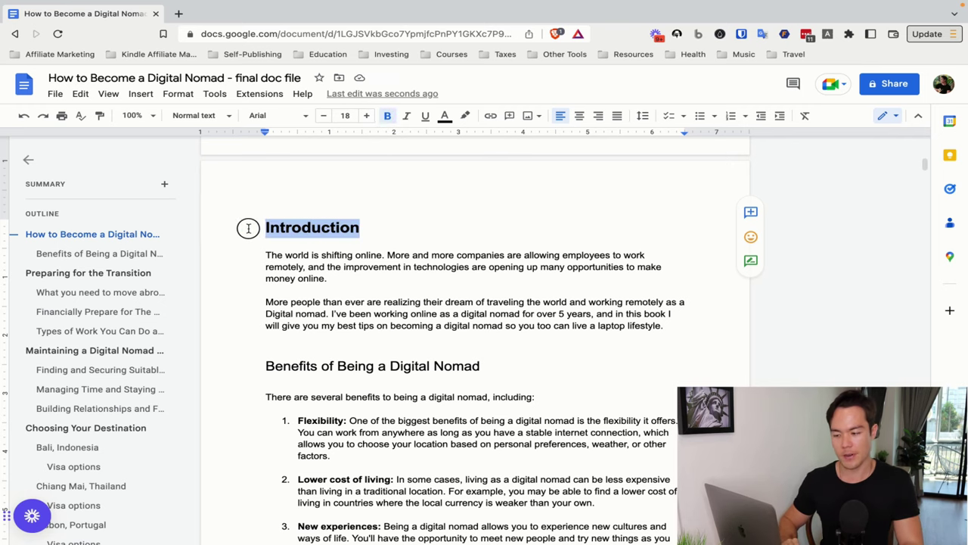
click(231, 118)
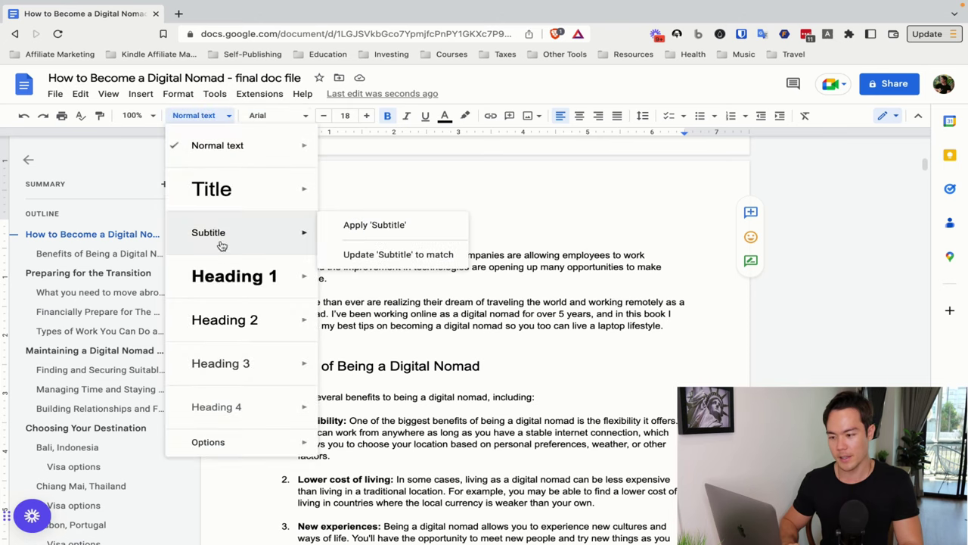
click(229, 275)
click(305, 268)
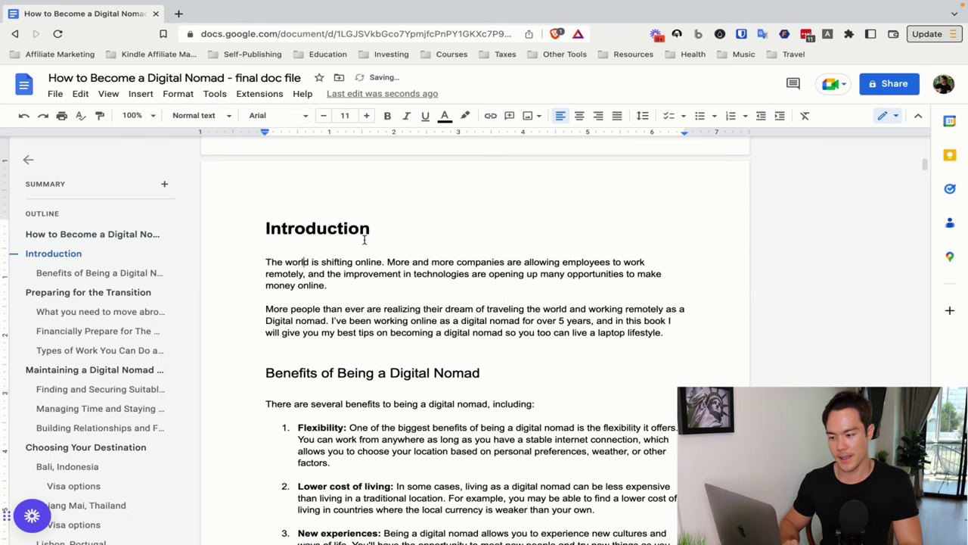
Check the paragraph styles of the Introduction heading, its body text and the Benefits of Being a Digital Nomad subheading
drag(382, 230, 248, 232)
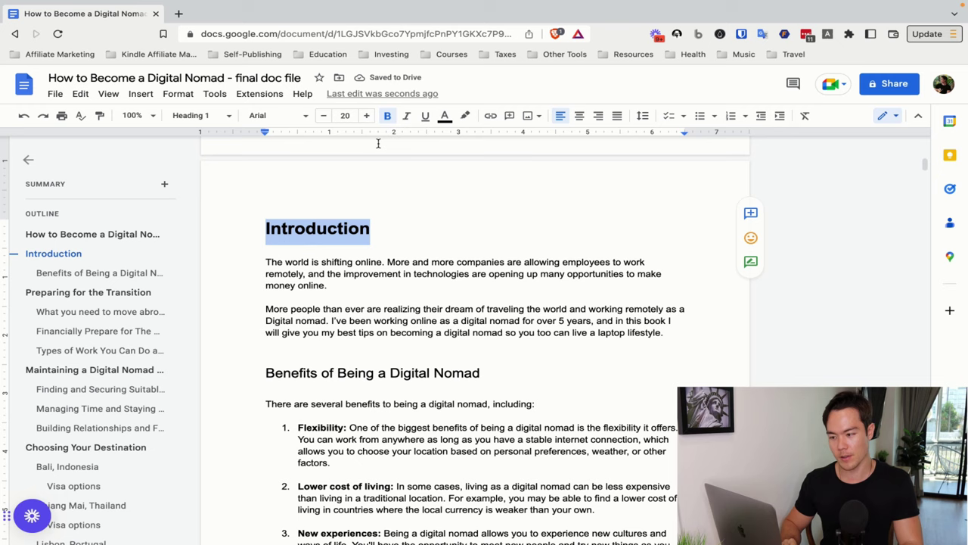
drag(364, 229, 259, 229)
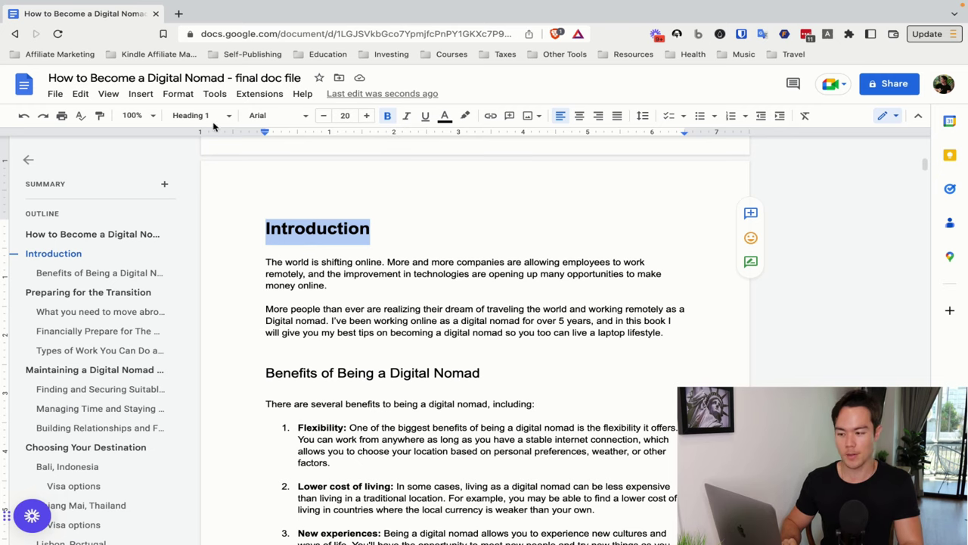
click(342, 318)
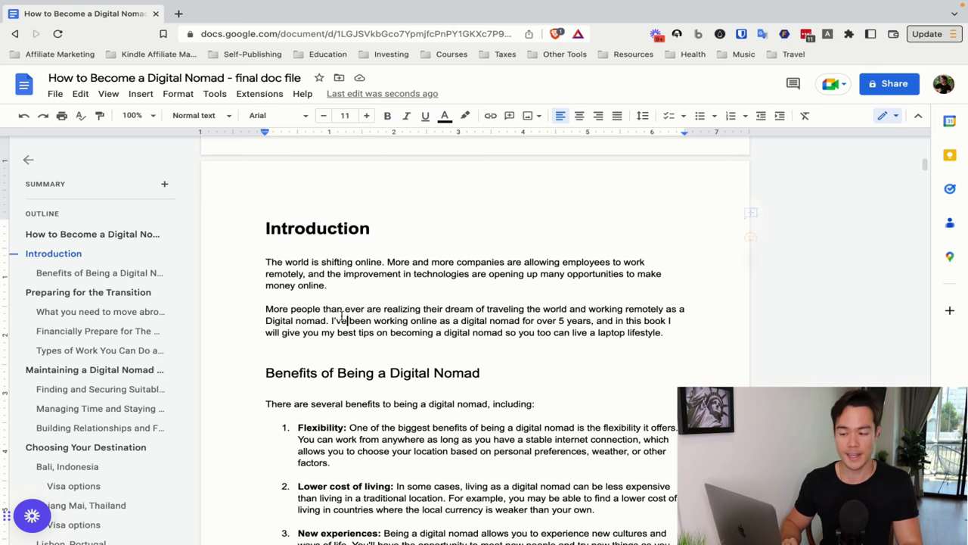
drag(266, 262, 354, 262)
scroll(354, 266, down, 3)
click(355, 265)
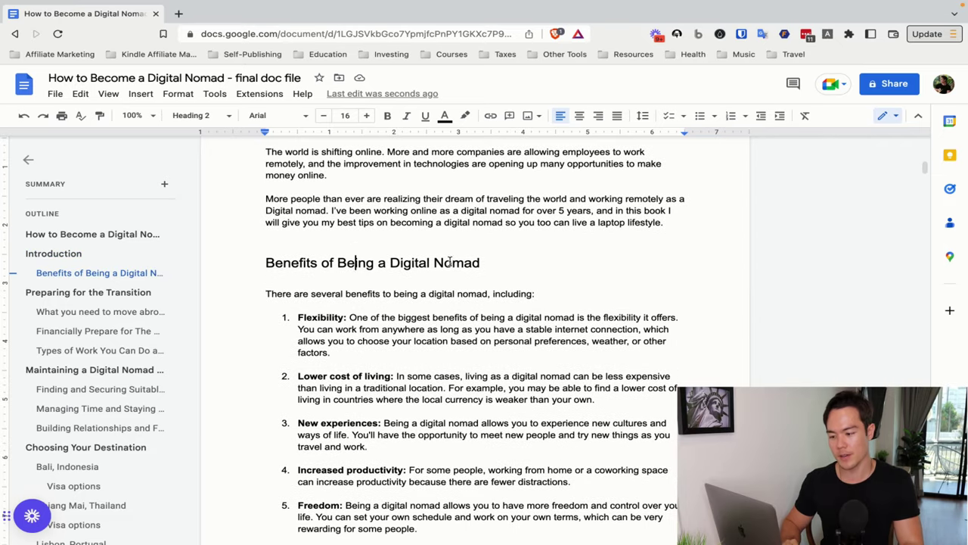
drag(489, 263, 260, 261)
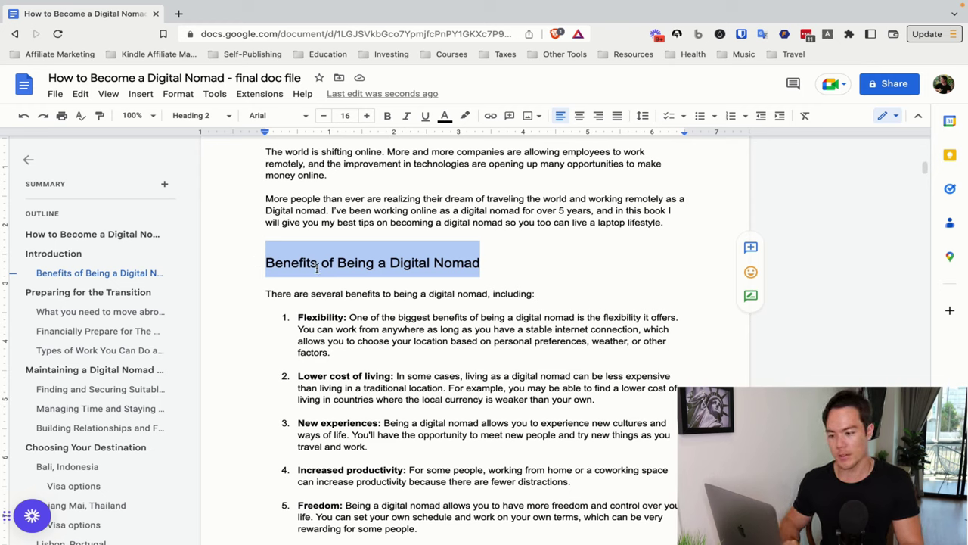
click(326, 293)
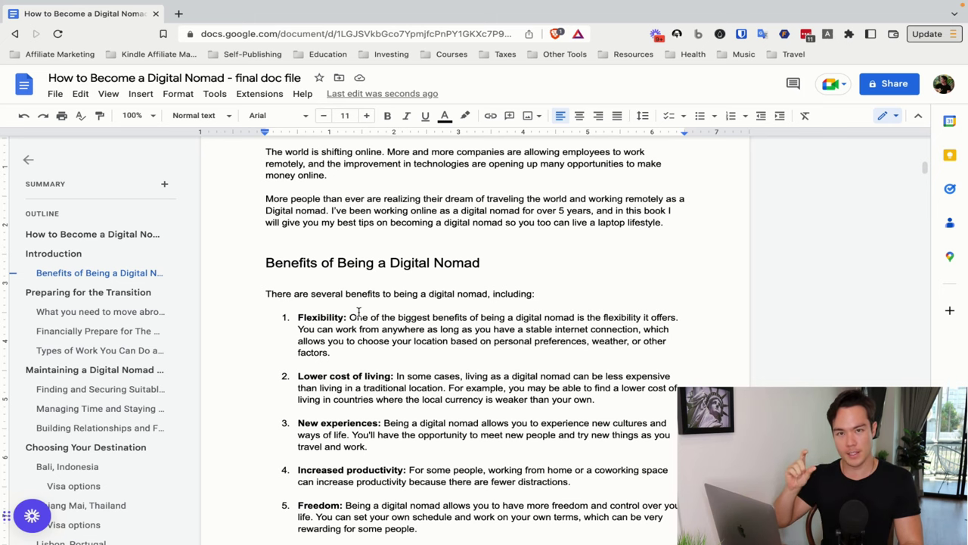
scroll(358, 312, up, 3)
drag(369, 275, 267, 275)
click(305, 323)
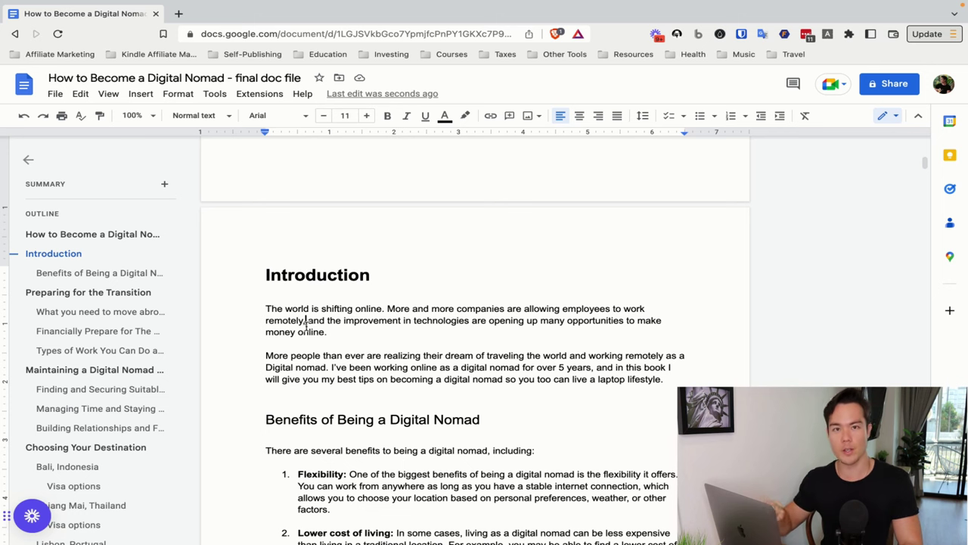
Look through the Introduction and the following chapters as far as the accommodation options to examine their headings and lists
scroll(336, 304, down, 2)
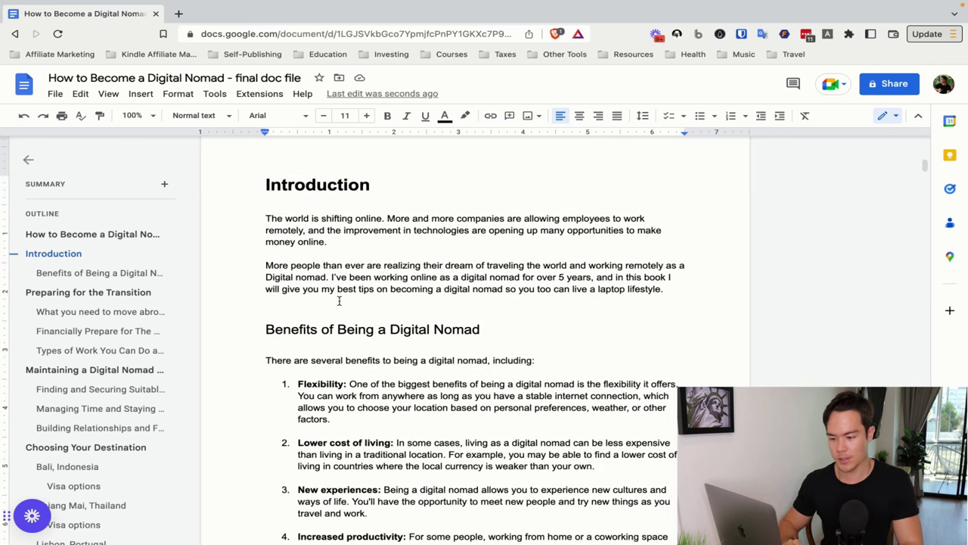
scroll(348, 284, down, 10)
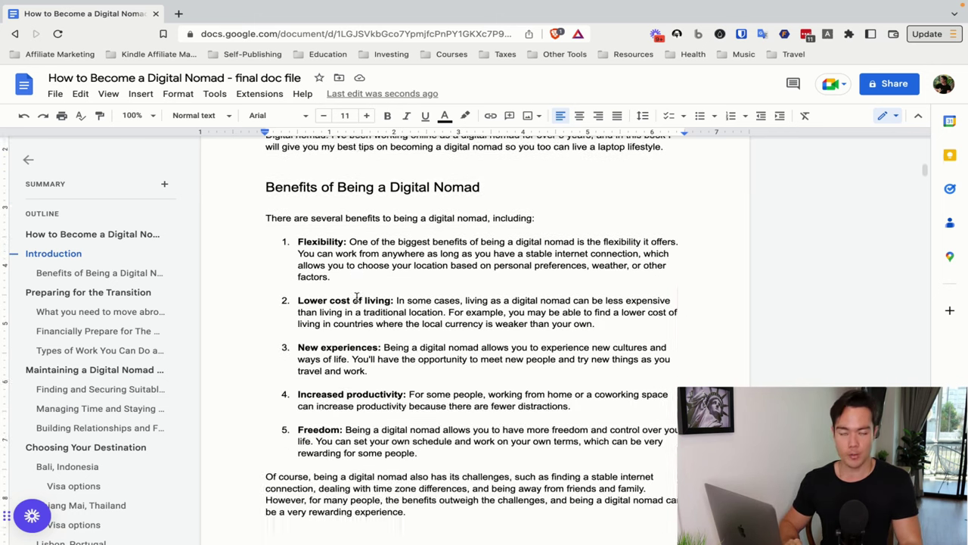
scroll(355, 296, up, 9)
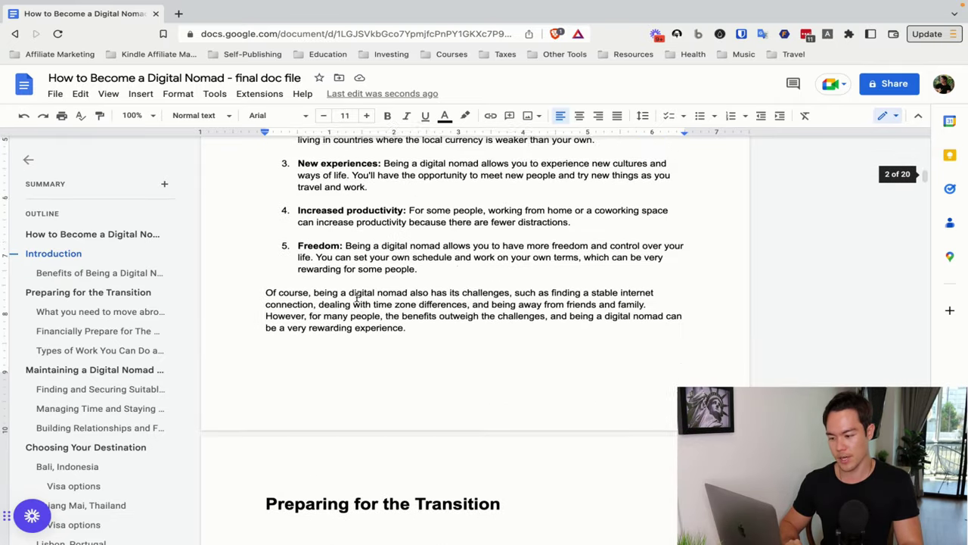
scroll(345, 316, down, 6)
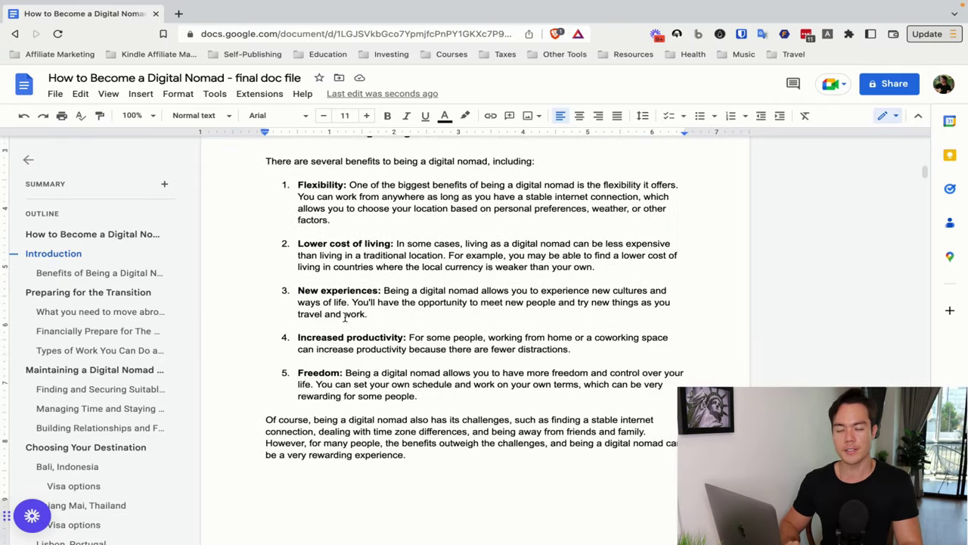
click(421, 231)
scroll(401, 303, up, 1)
scroll(384, 345, down, 15)
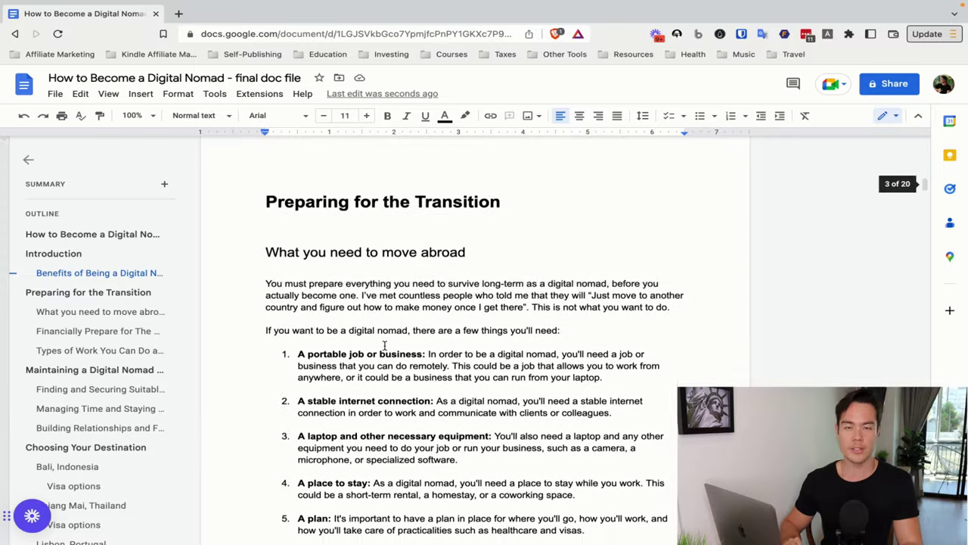
scroll(384, 345, down, 15)
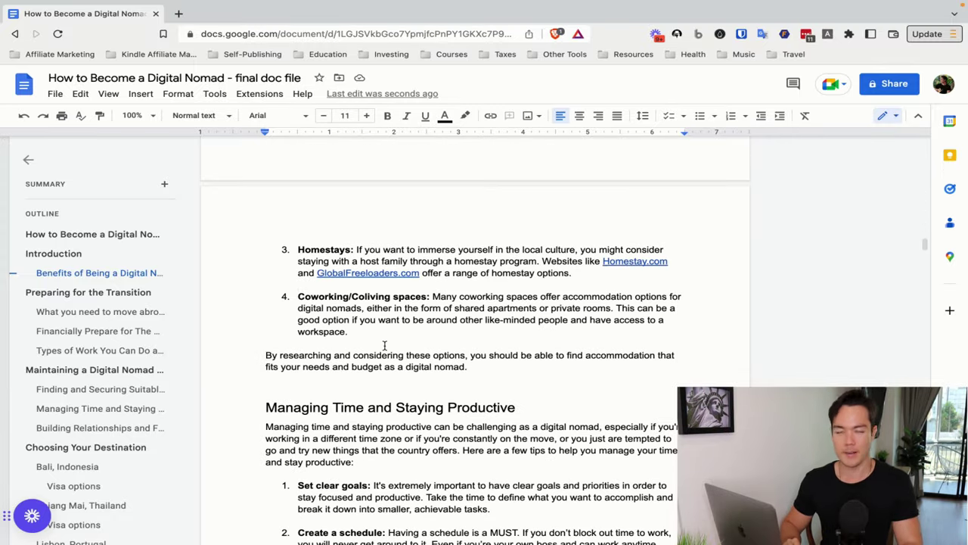
Inspect the GlobalFreeloaders.com link in the Homestays item and the insert-link option for the text at the end of that item
drag(420, 273, 318, 273)
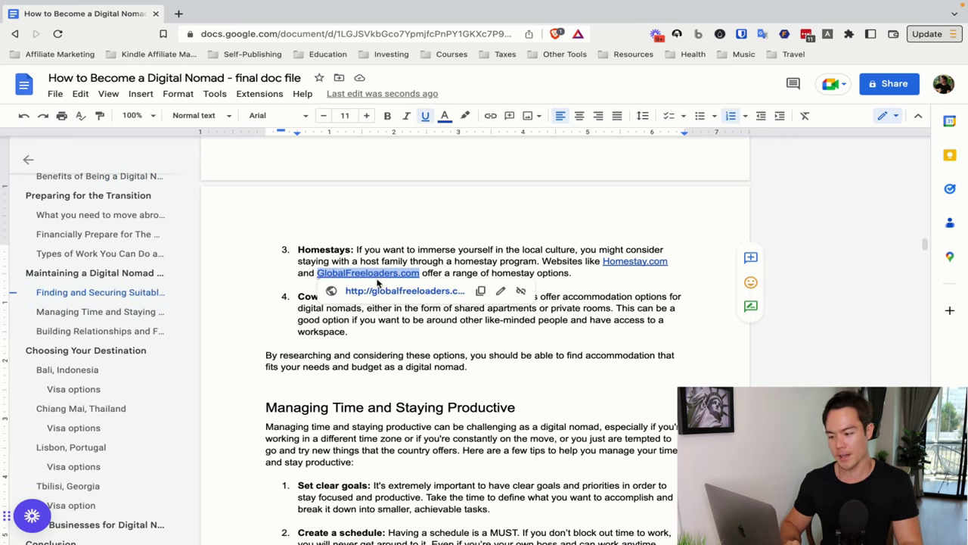
click(495, 270)
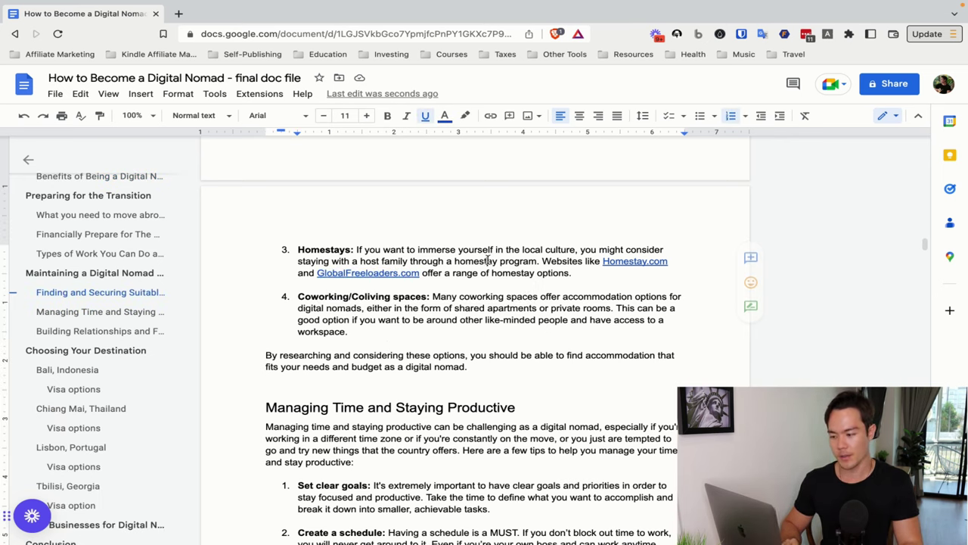
drag(571, 275, 519, 276)
right_click(551, 275)
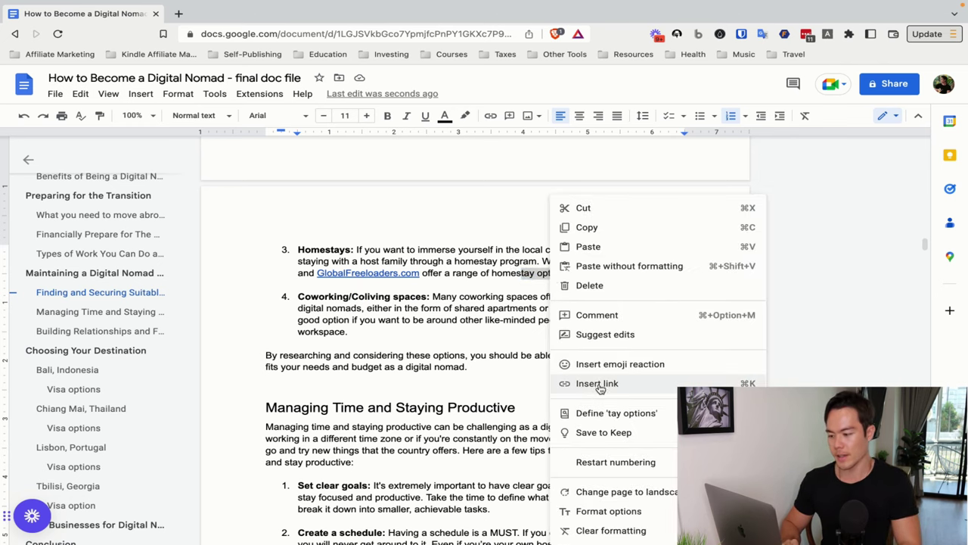
click(480, 331)
Look through the remaining chapters, including the Bali section's image and visa options, down to the end of the References
scroll(480, 332, down, 20)
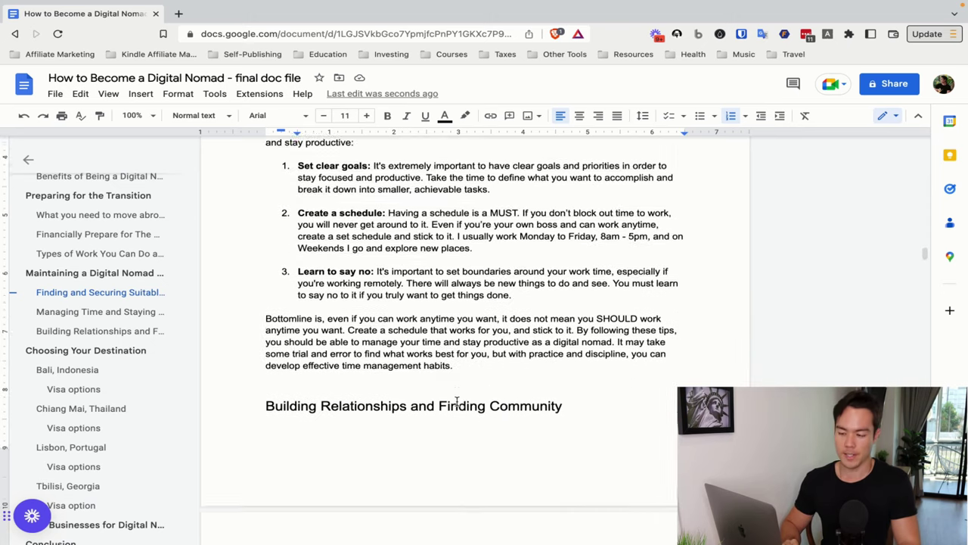
scroll(457, 401, down, 3)
scroll(456, 400, up, 2)
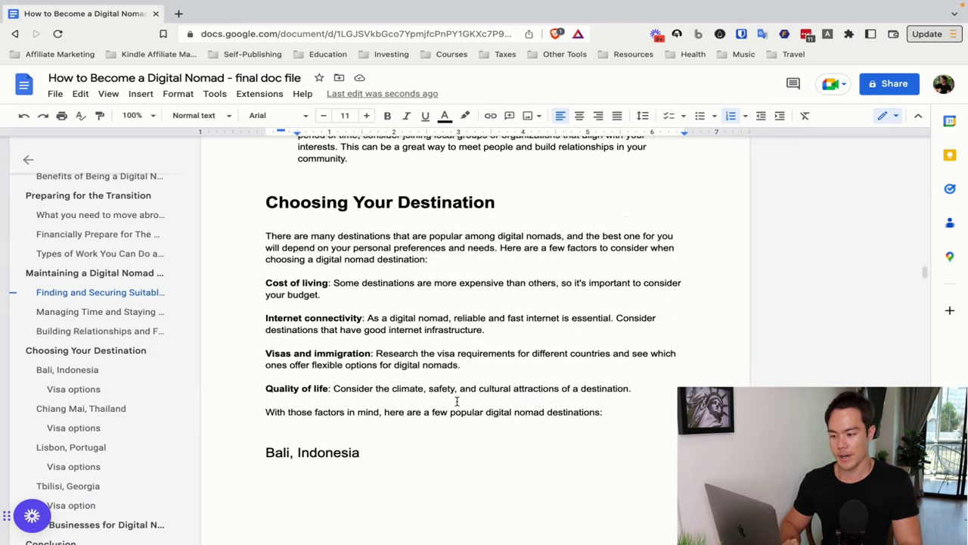
scroll(456, 400, down, 5)
scroll(455, 411, down, 3)
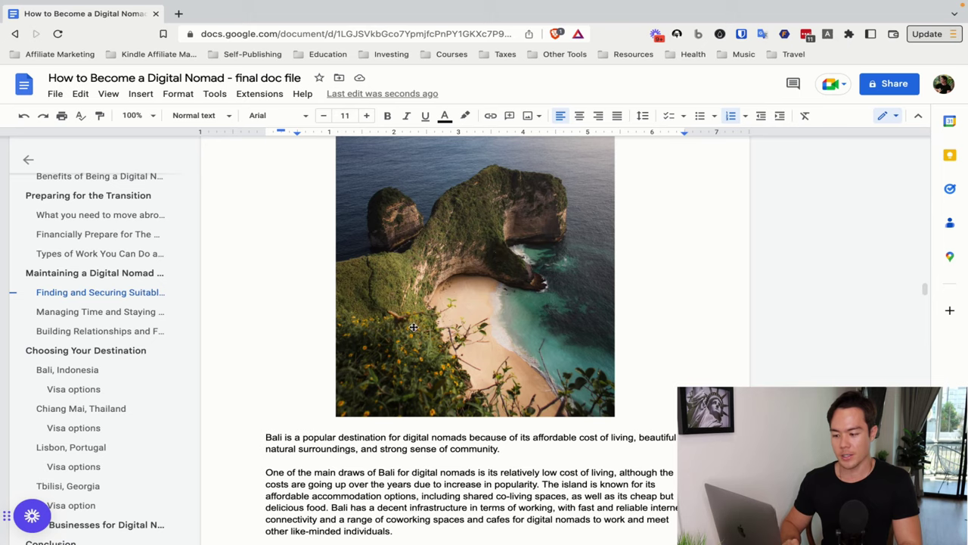
scroll(413, 326, down, 20)
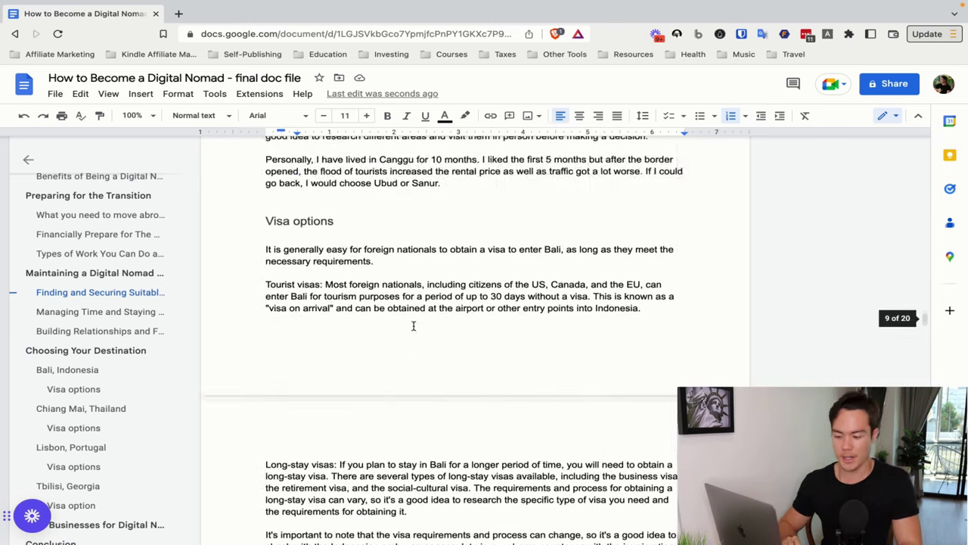
Open the download format options for the finished manuscript document
click(56, 93)
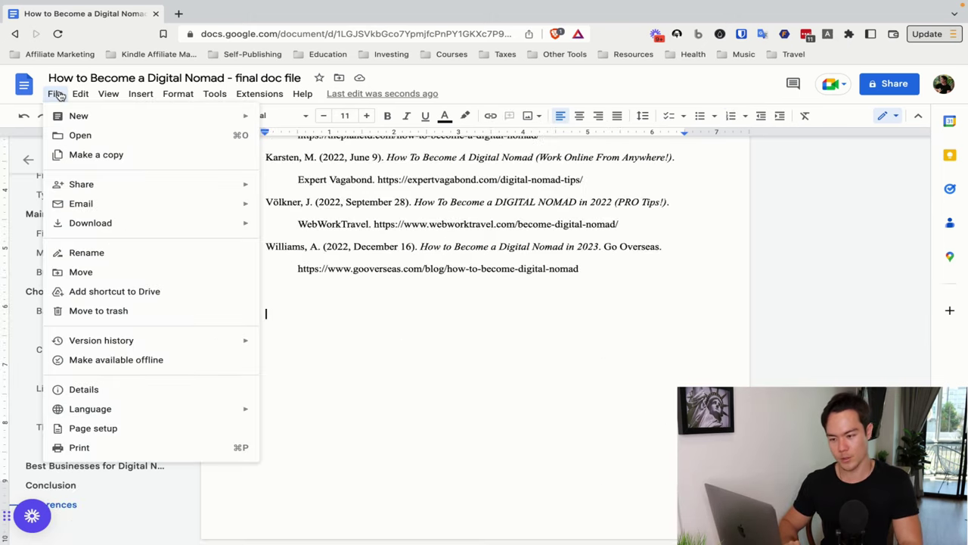
mouse_move(107, 224)
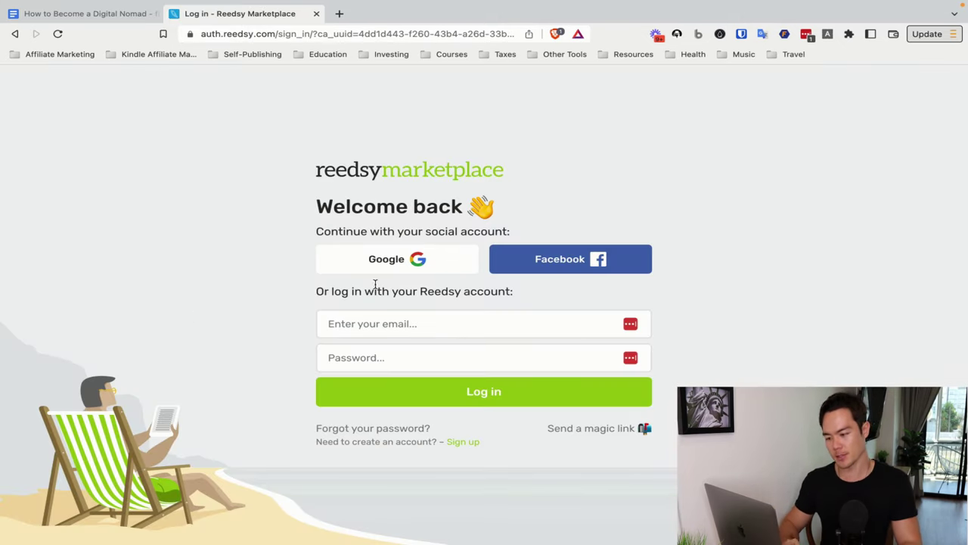
Switch to Reedsy, open its account sign-up page and view the example image of the Author and Professional account choice
click(463, 442)
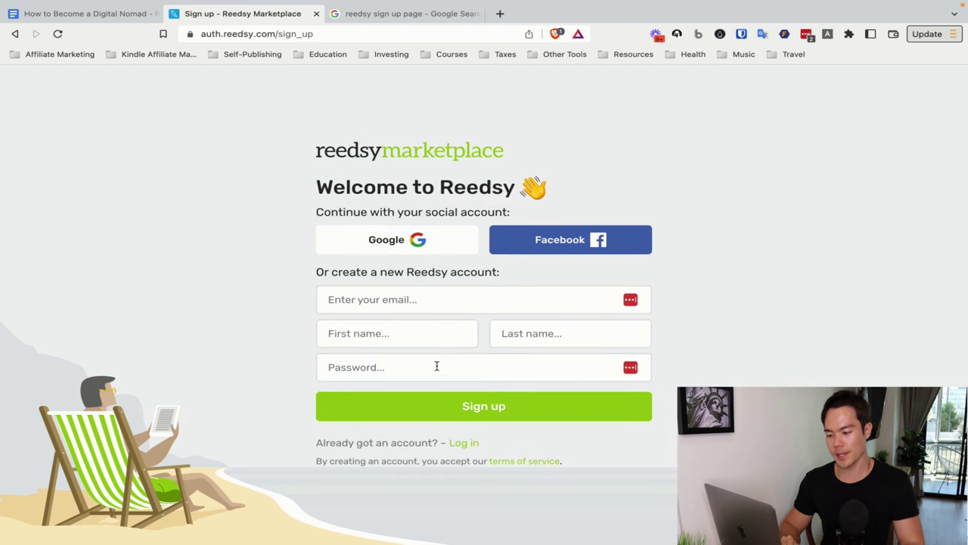
click(391, 14)
click(98, 250)
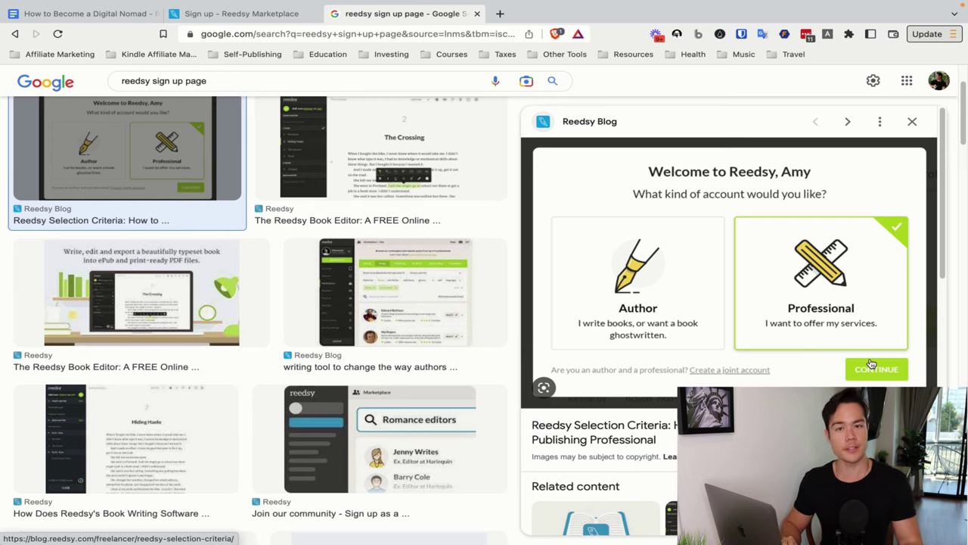
In Reedsy's My Books, import the manuscript with the book title "How to Become a Digital Nomad"
click(205, 16)
click(67, 197)
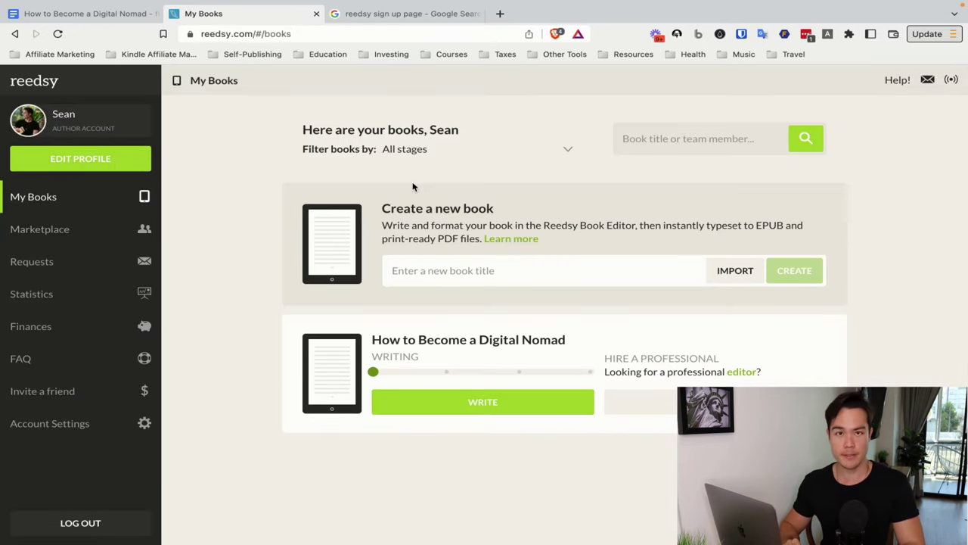
click(636, 271)
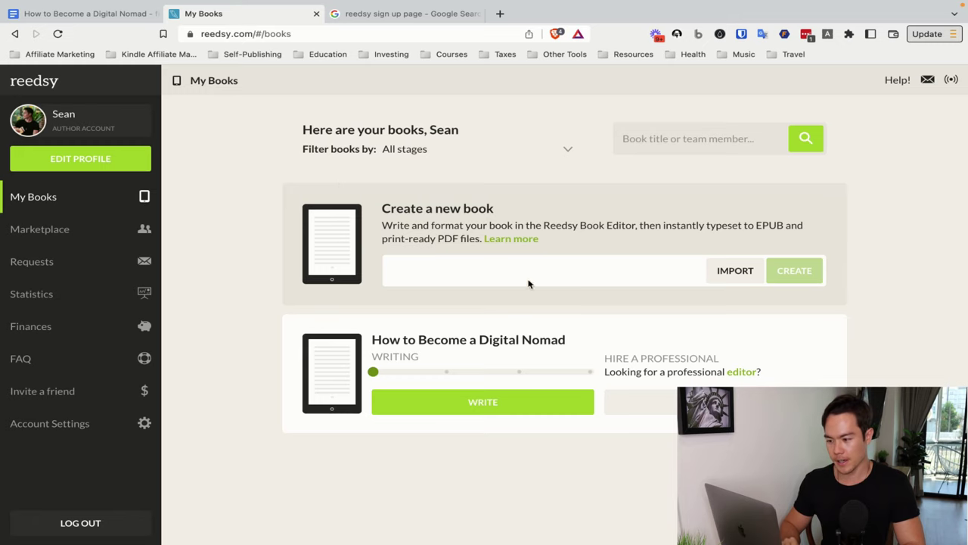
click(714, 277)
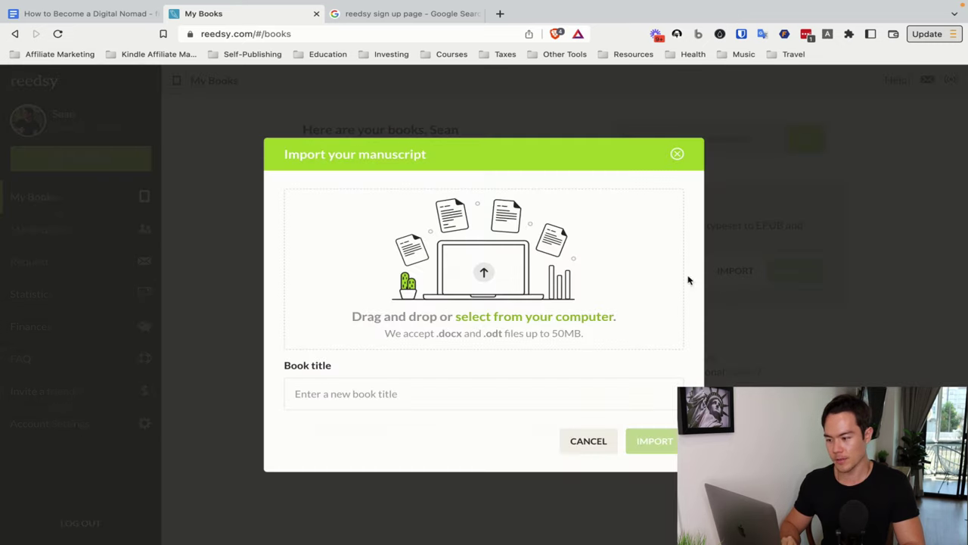
click(366, 396)
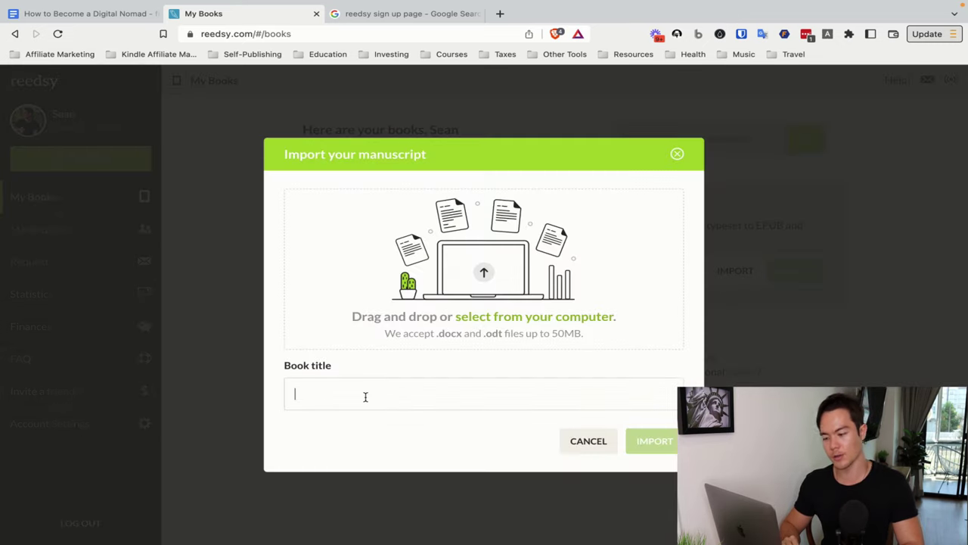
text(How to Become )
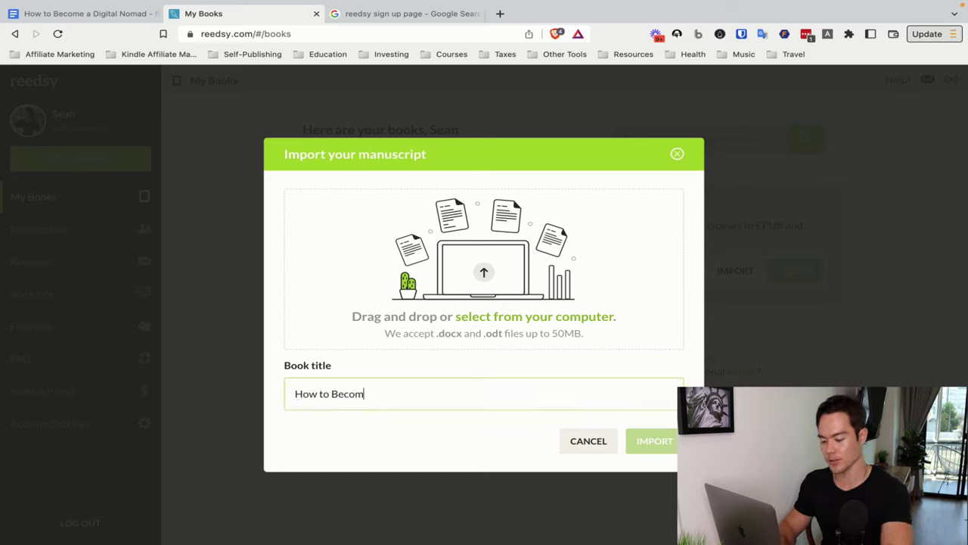
text(a Digital Nomad)
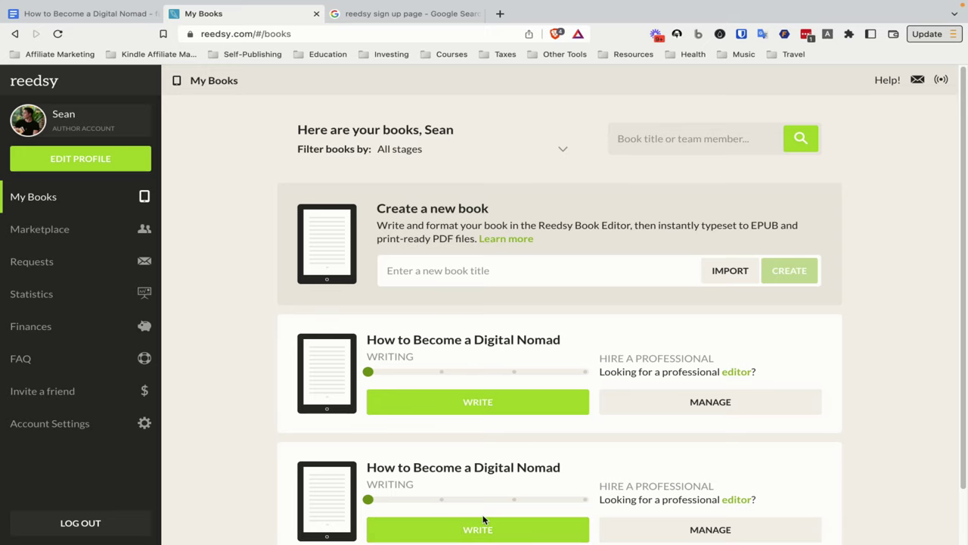
Set the first listed book's subtitle to "Essential Tips to Creating a Laptop Lifestyle and Making a Living Anywhere" and save its book settings
mouse_move(519, 374)
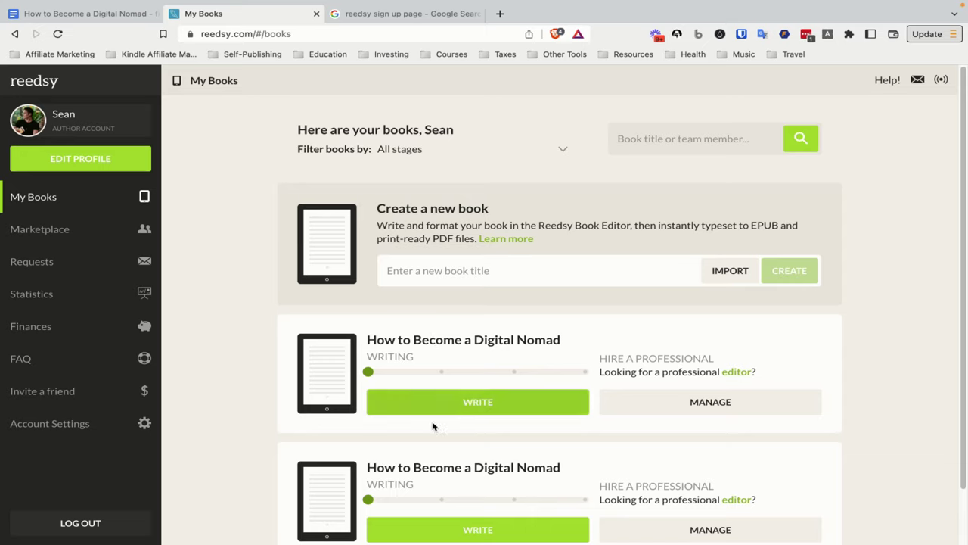
click(672, 400)
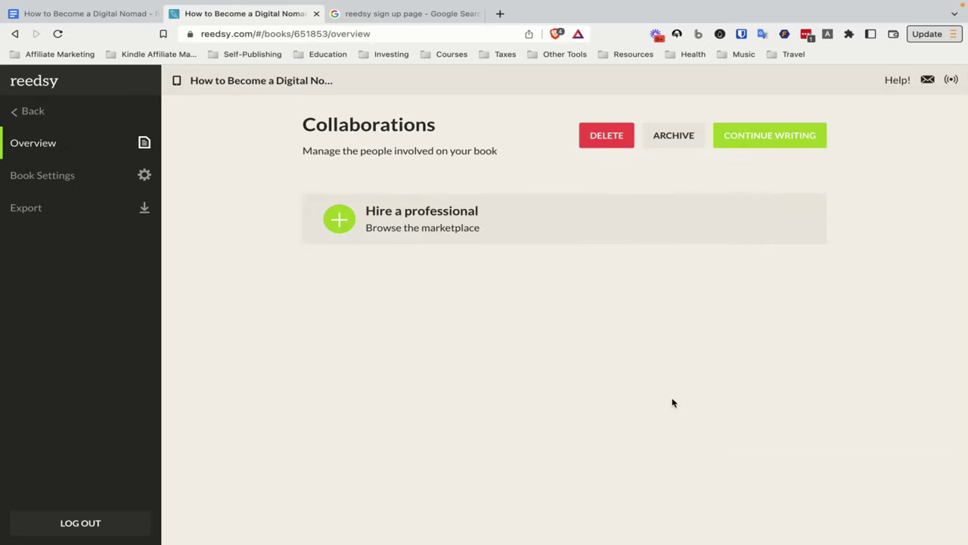
click(71, 183)
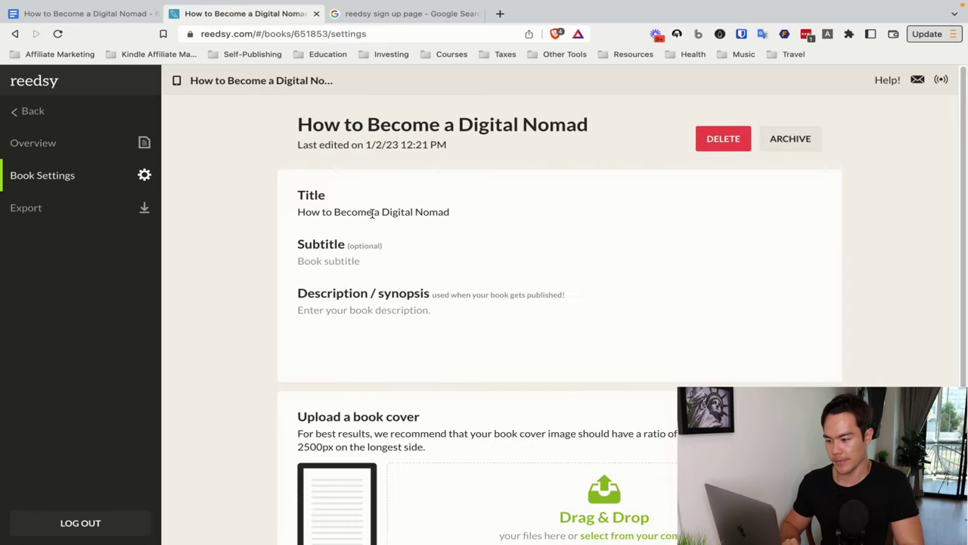
click(327, 263)
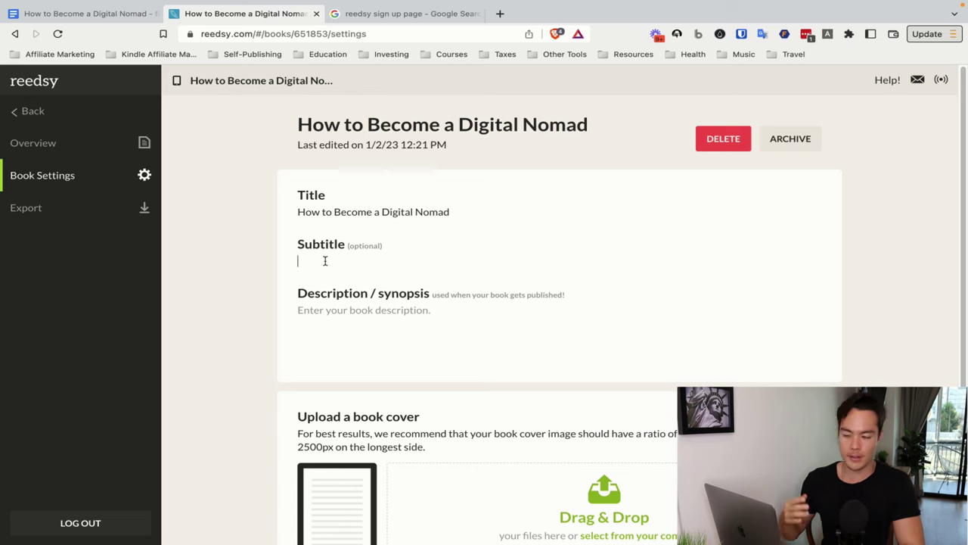
text(Essential Tips to Creating a Laptop Lifestyle and Making a Living Anywhere)
click(355, 354)
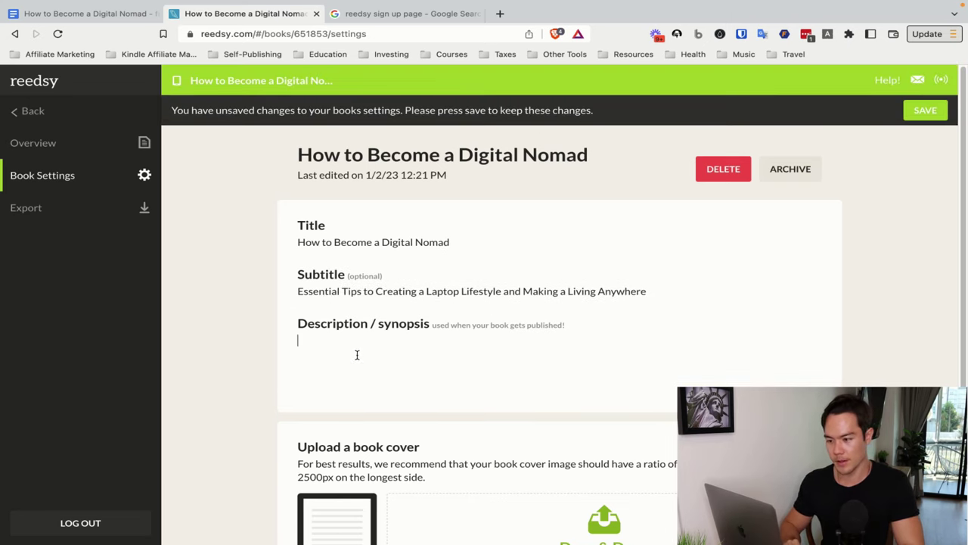
scroll(372, 389, down, 2)
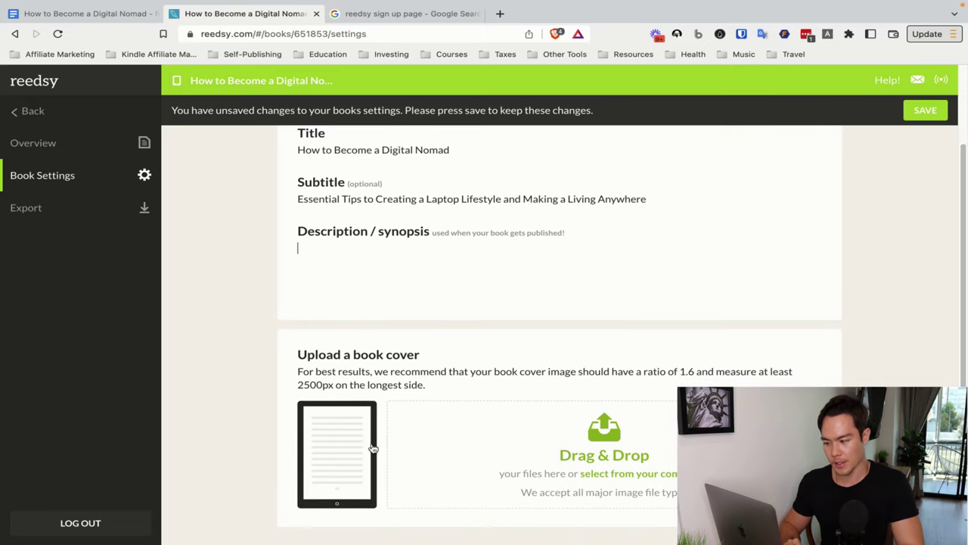
scroll(494, 322, up, 2)
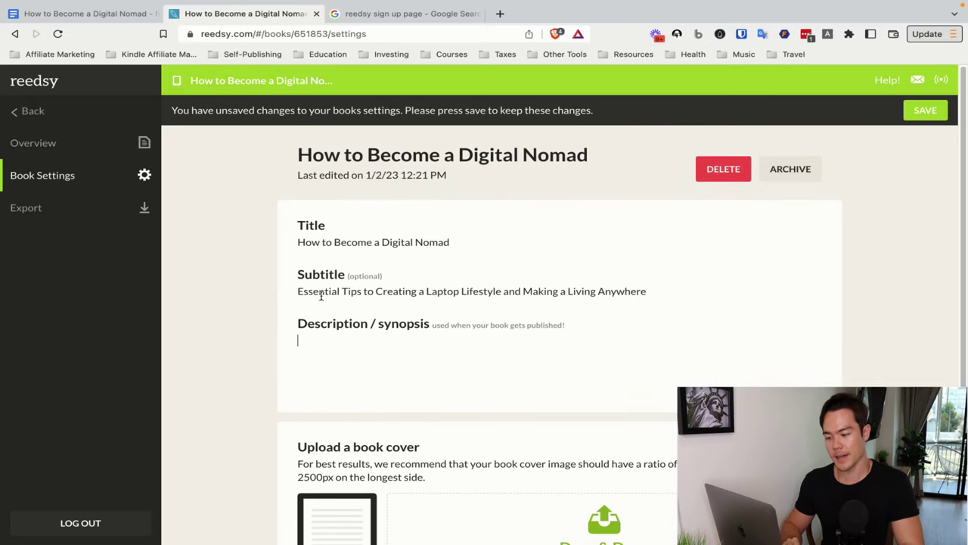
drag(308, 291, 536, 294)
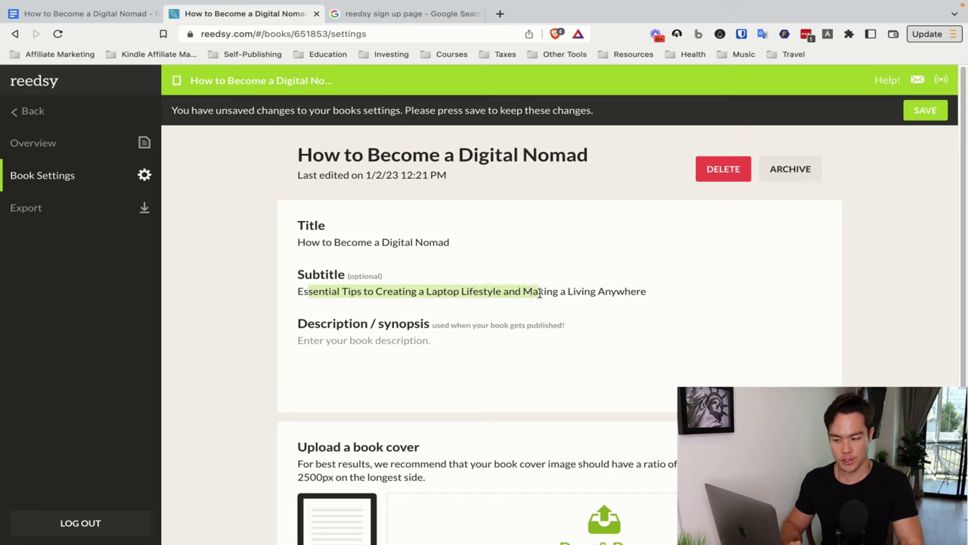
click(538, 295)
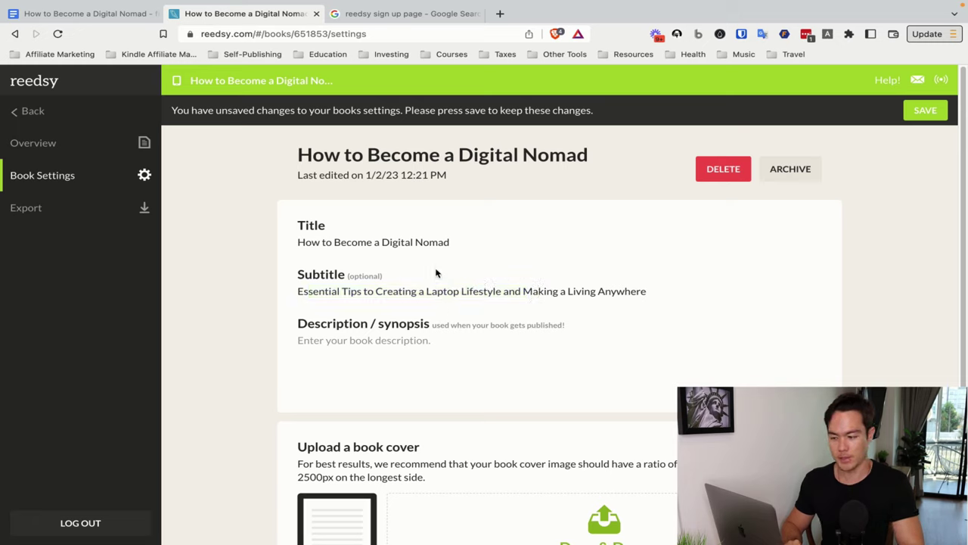
click(925, 111)
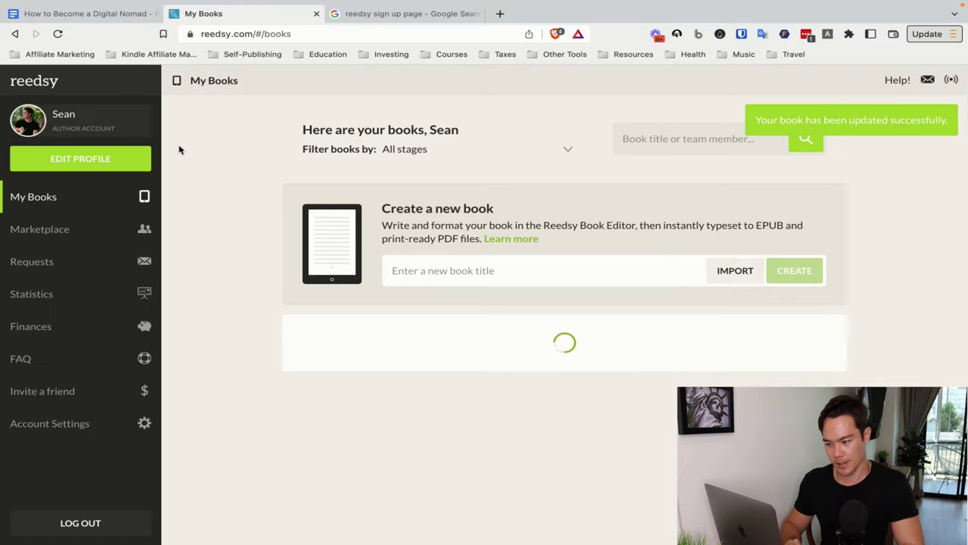
Open the book in the Reedsy editor and delete the Chapter 1 entry that contains only the author's name
scroll(379, 249, down, 2)
click(471, 341)
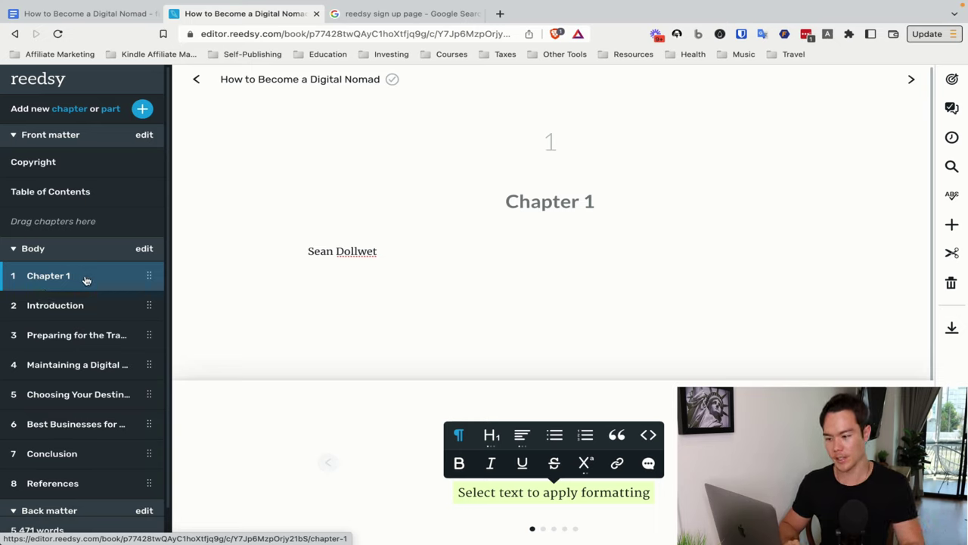
click(950, 284)
click(640, 346)
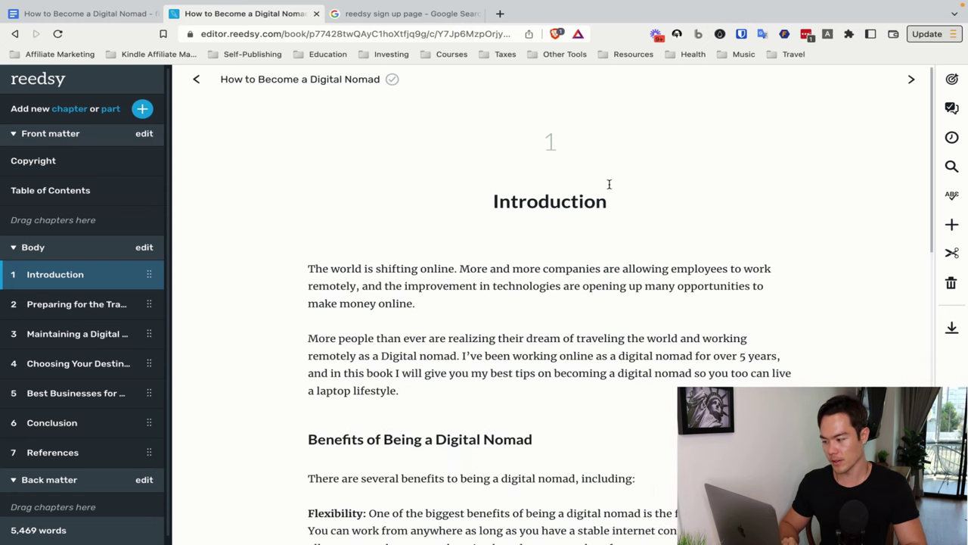
Look through the Introduction and the following chapters up to Maintaining a Digital Nomad Lifestyle to check the imported formatting
scroll(509, 258, down, 10)
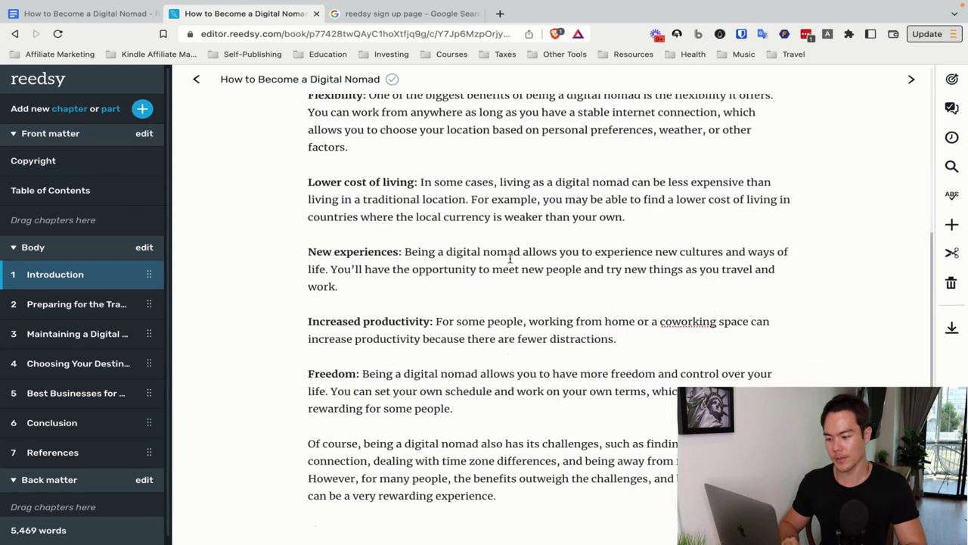
scroll(274, 298, up, 15)
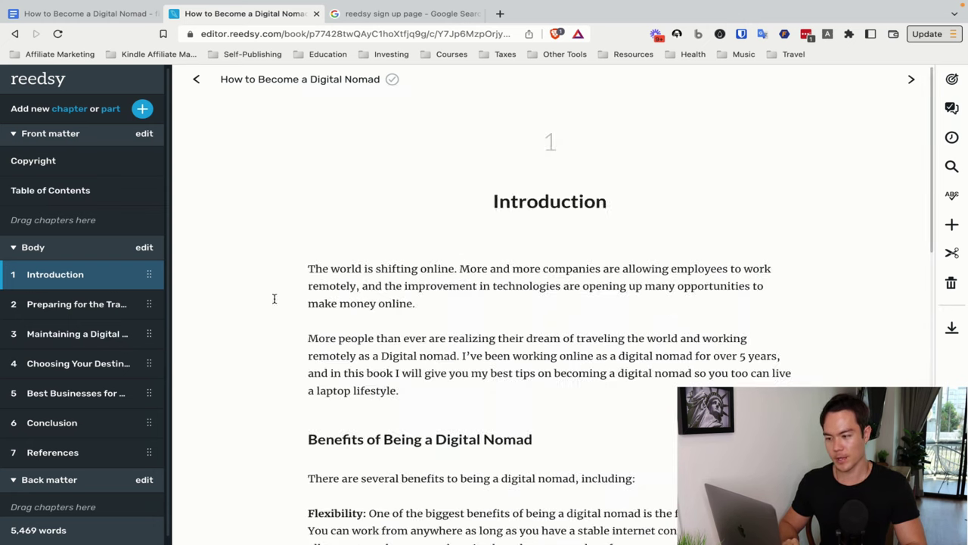
click(84, 317)
click(85, 334)
scroll(358, 435, down, 15)
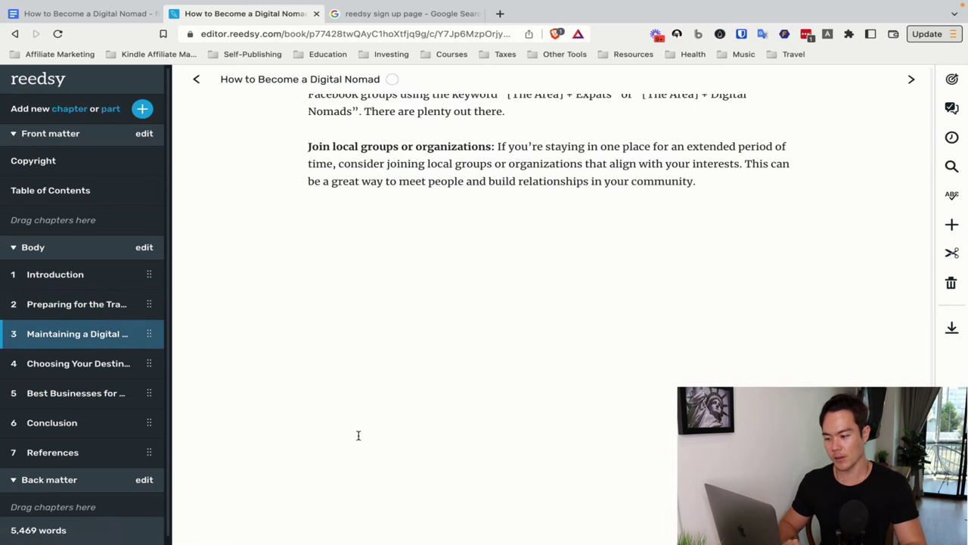
scroll(359, 435, up, 15)
scroll(65, 425, down, 1)
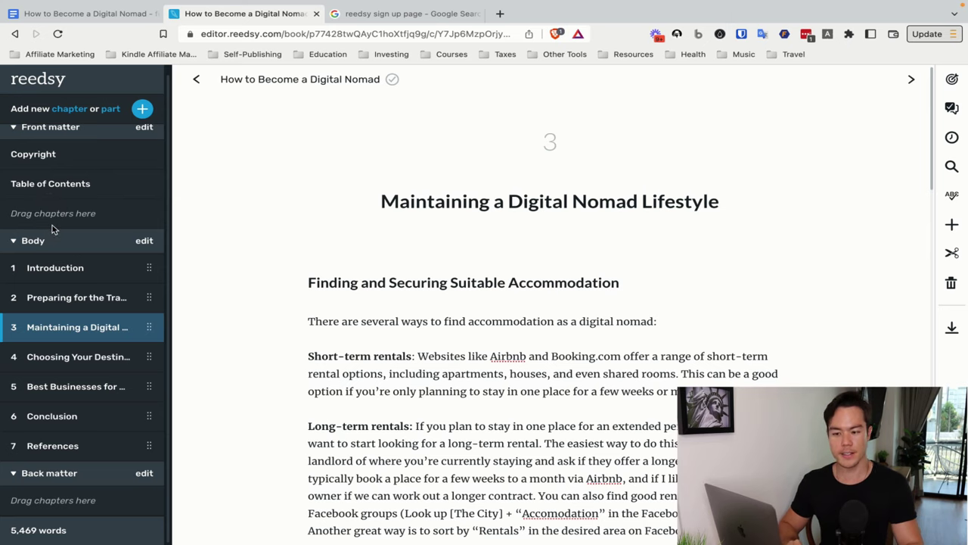
Enter the author's name as the pen name on the Copyright page
click(95, 167)
scroll(335, 255, down, 3)
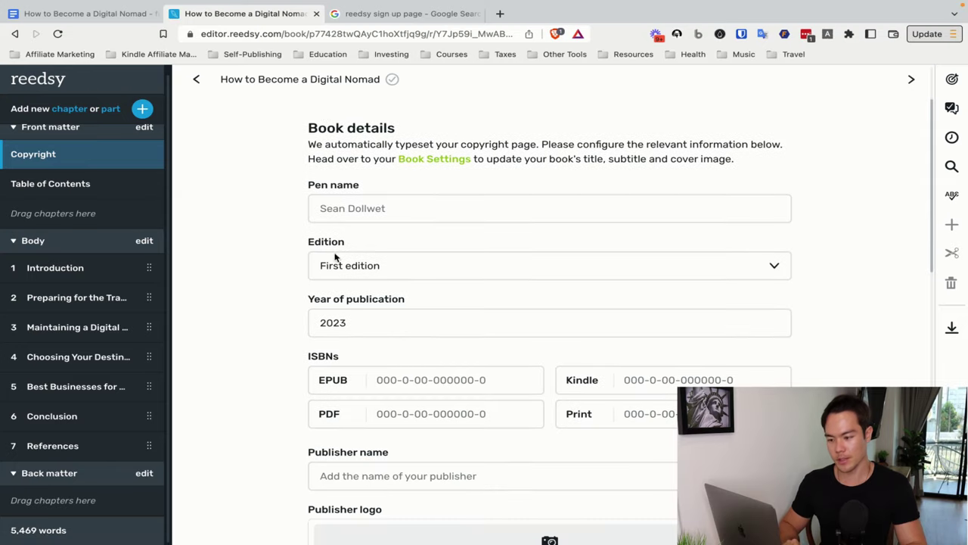
scroll(366, 234, up, 2)
click(367, 232)
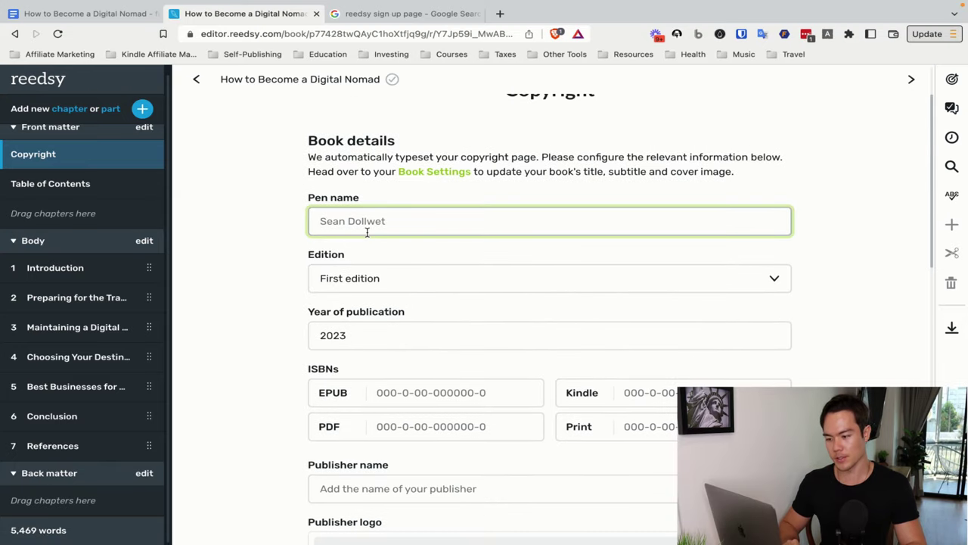
text(Sean Dollwe)
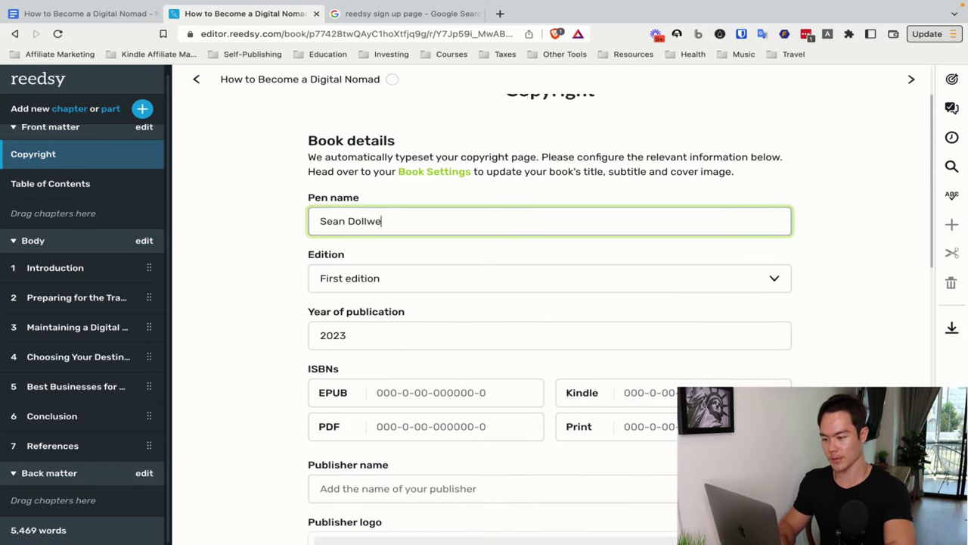
text(t)
click(265, 293)
Examine the Copyright page's ISBN, publisher and collaborator fields and its available legal clauses
scroll(292, 356, down, 3)
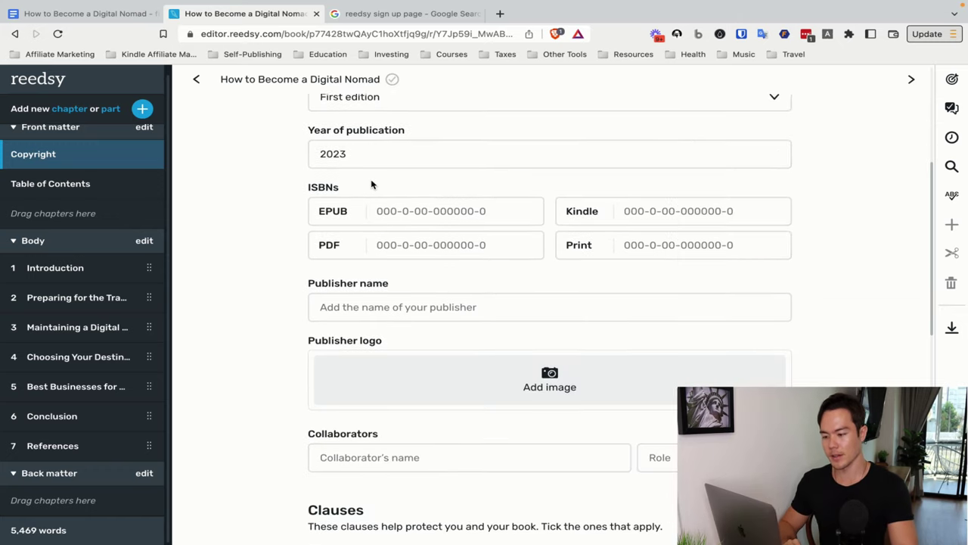
scroll(374, 189, up, 1)
scroll(409, 182, down, 2)
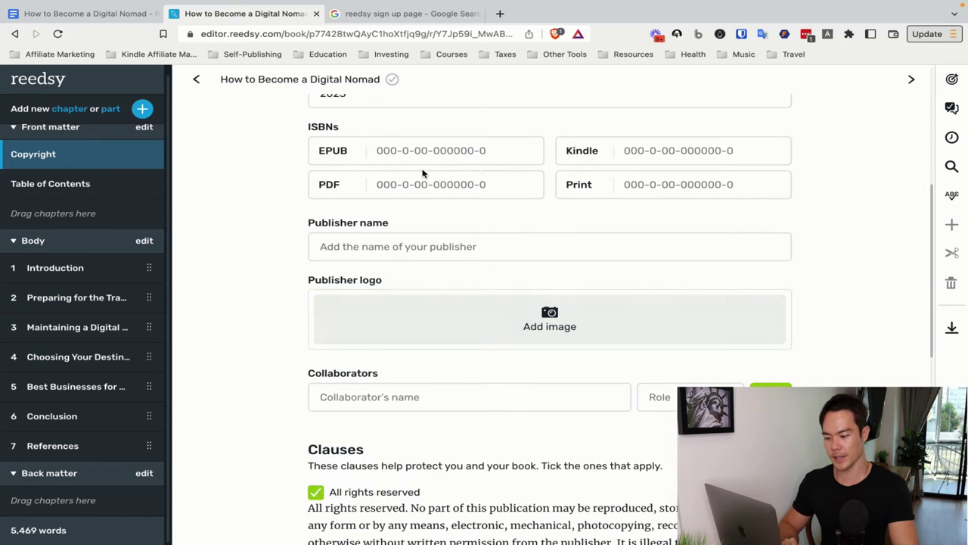
scroll(450, 299, down, 5)
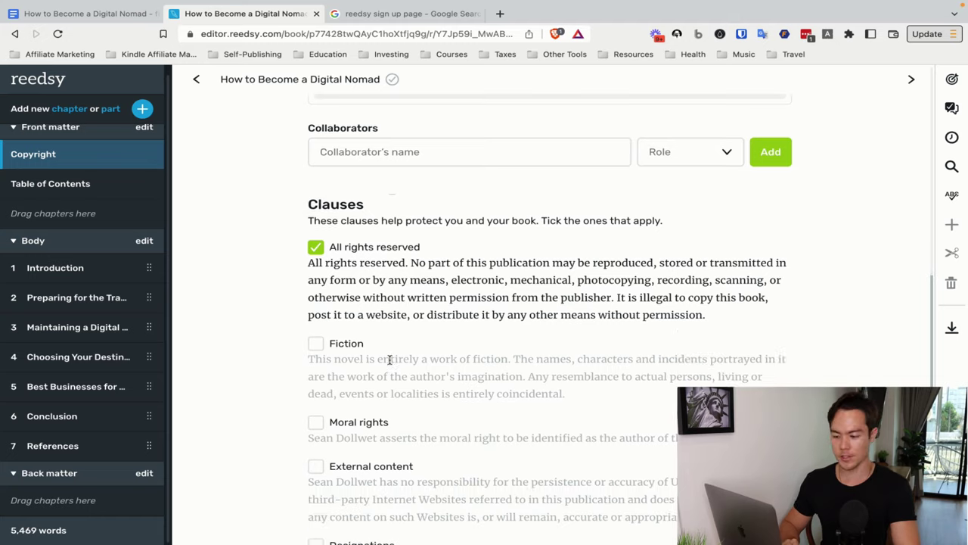
scroll(335, 437, down, 2)
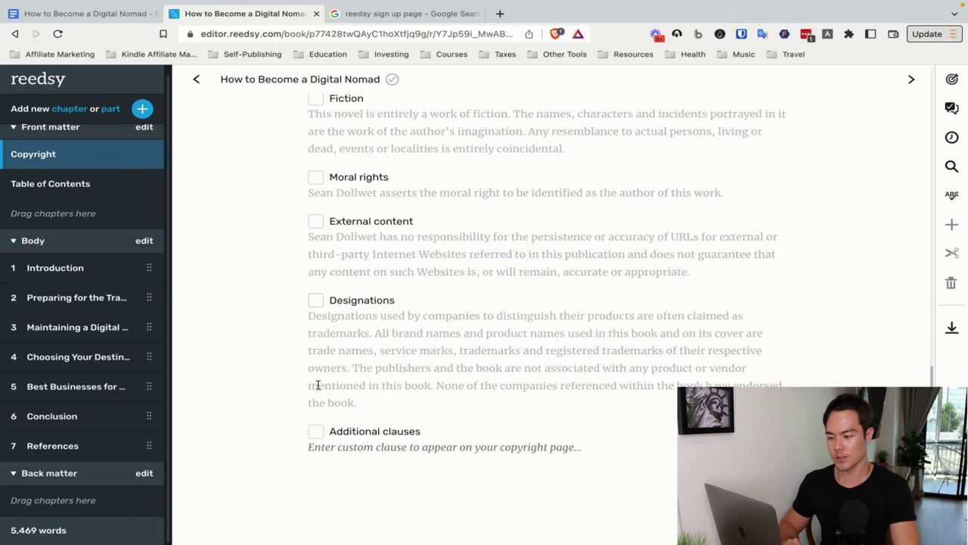
scroll(321, 287, up, 2)
scroll(326, 277, down, 2)
scroll(325, 303, up, 10)
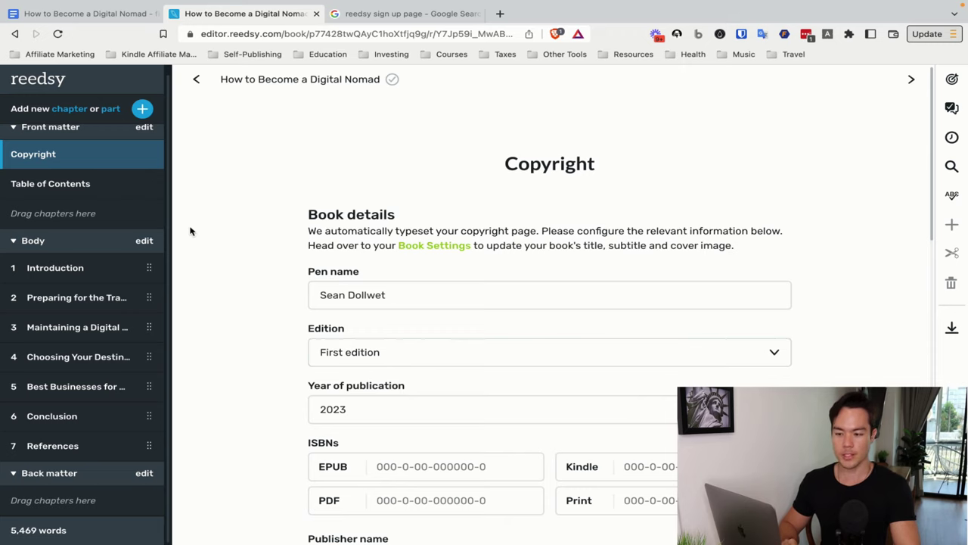
Open the Table of Contents page and try including H1 headings under the chapter titles
click(85, 190)
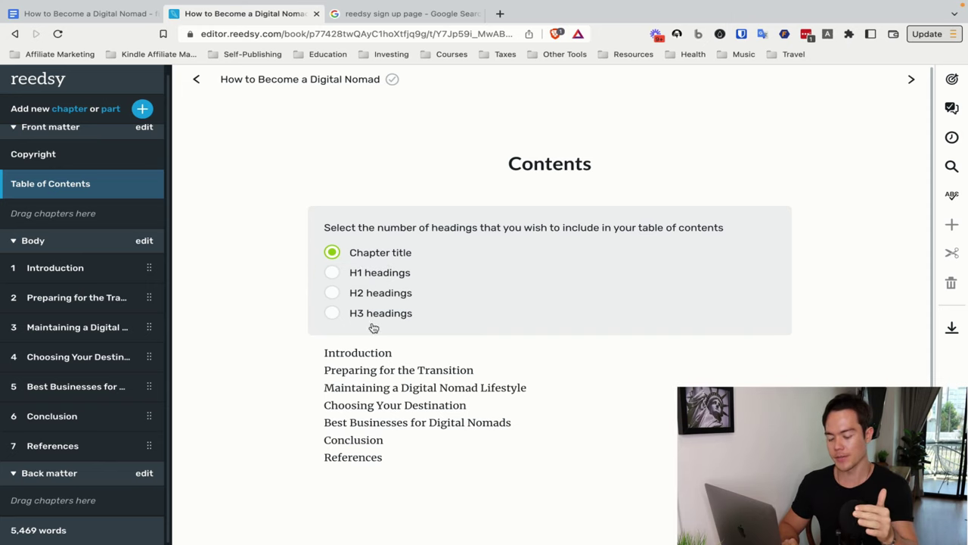
drag(320, 354, 389, 468)
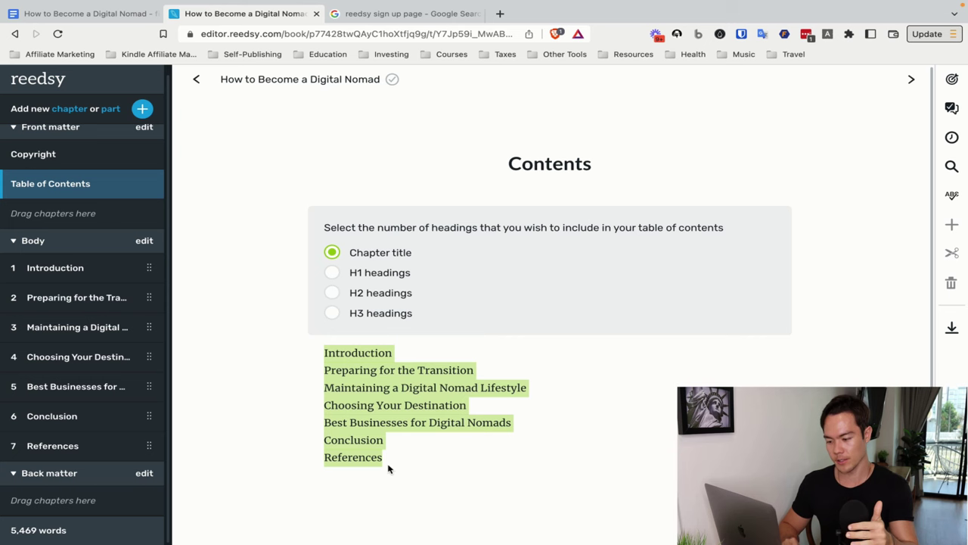
click(332, 272)
scroll(330, 384, down, 3)
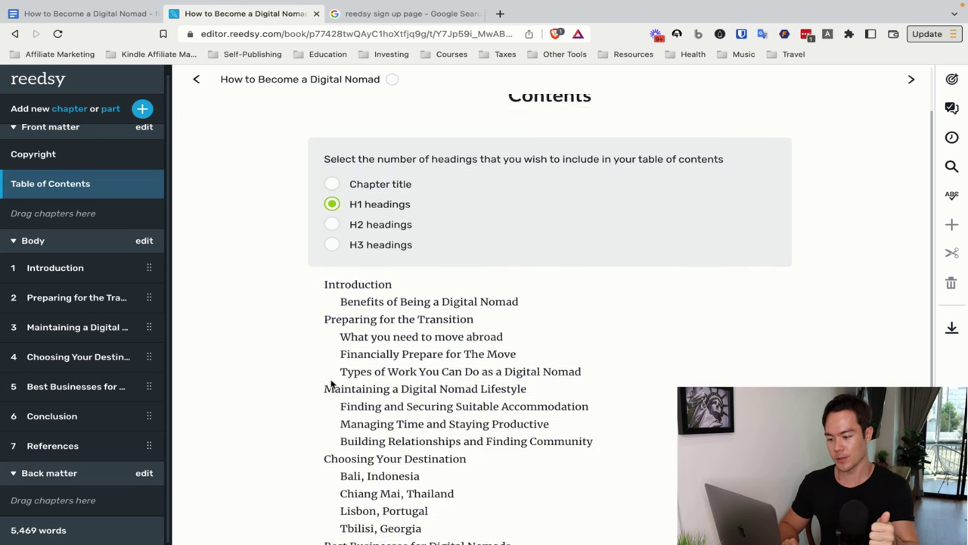
scroll(330, 383, down, 2)
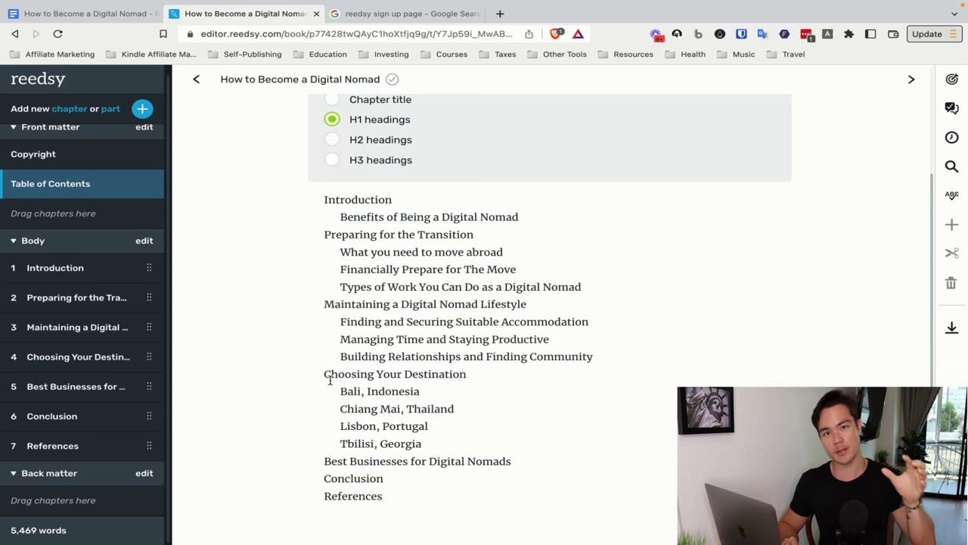
drag(325, 199, 386, 480)
click(387, 480)
Try the H2 and H3 heading levels in the table of contents, and set it back to chapter titles only
click(332, 139)
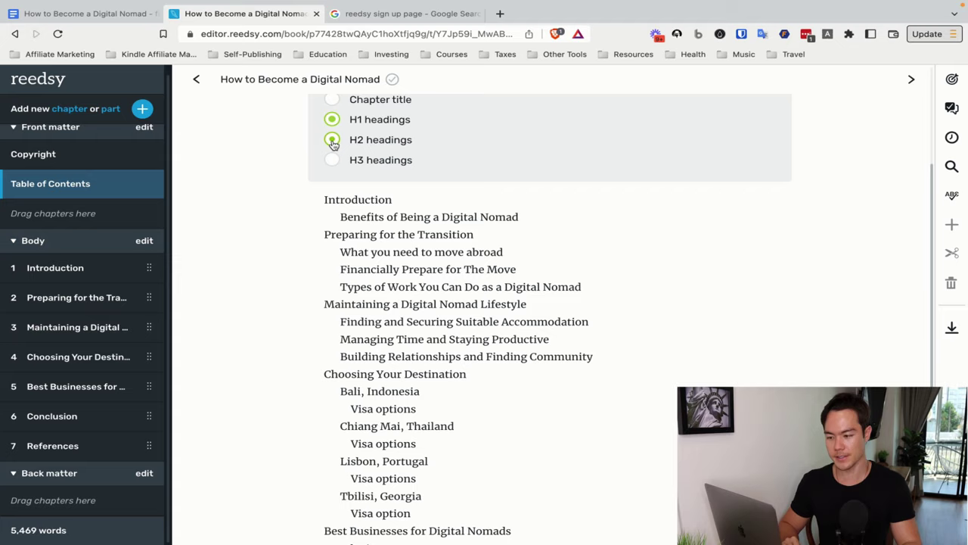
click(332, 202)
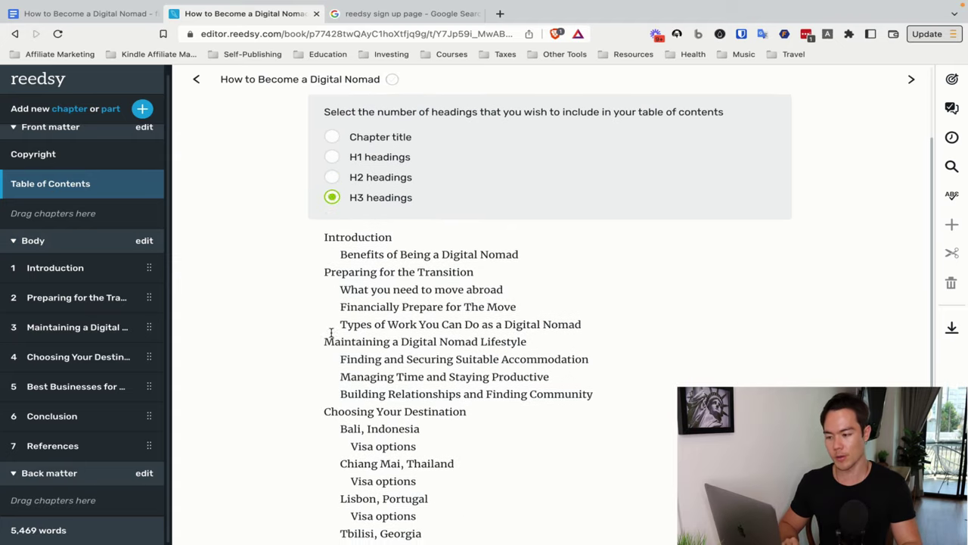
click(332, 182)
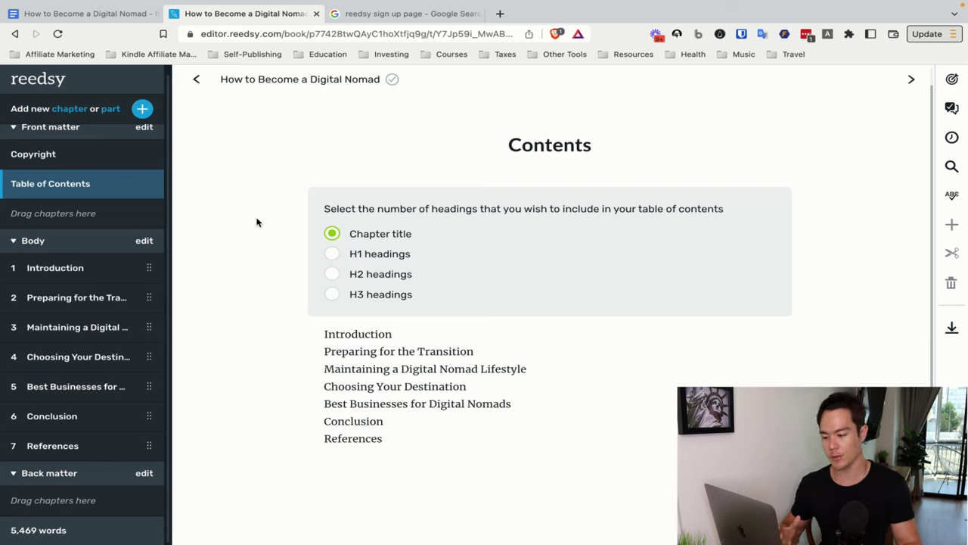
scroll(4, 217, up, 1)
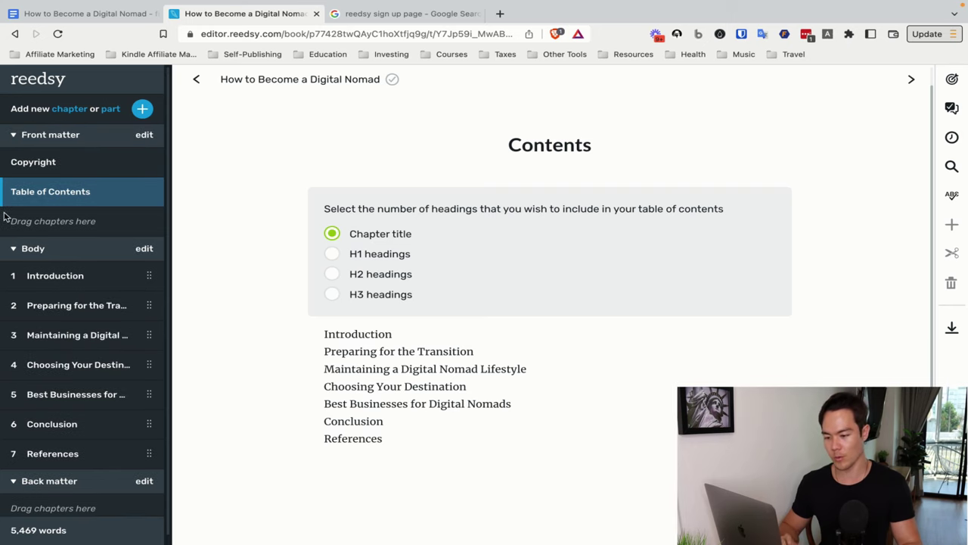
Open the book's export options and choose .epub and .mobi conversion as the output format
click(951, 328)
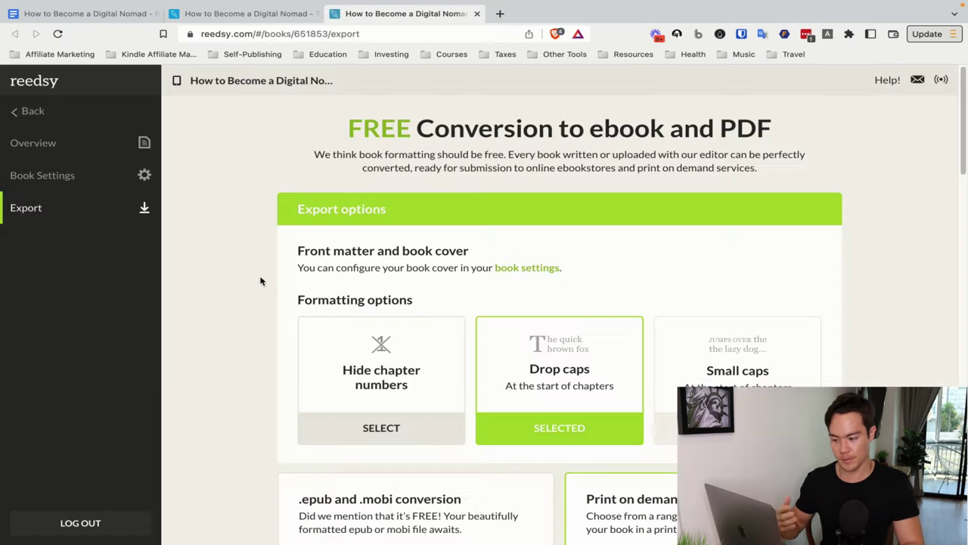
scroll(260, 281, down, 2)
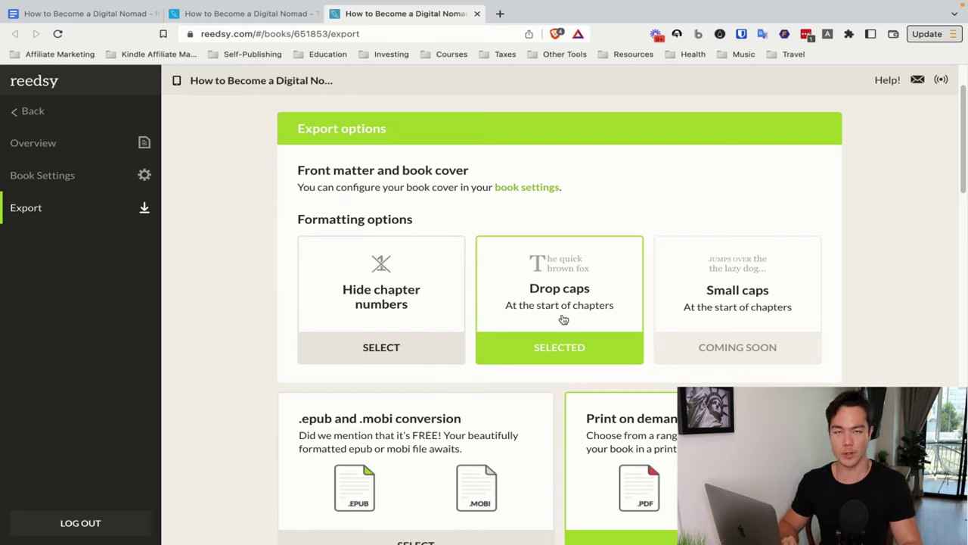
scroll(520, 333, down, 2)
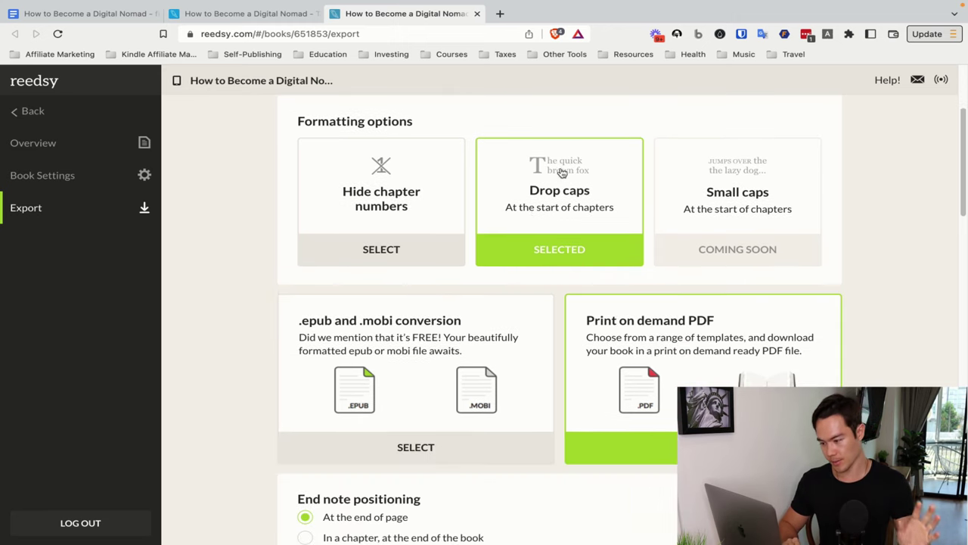
scroll(560, 249, down, 3)
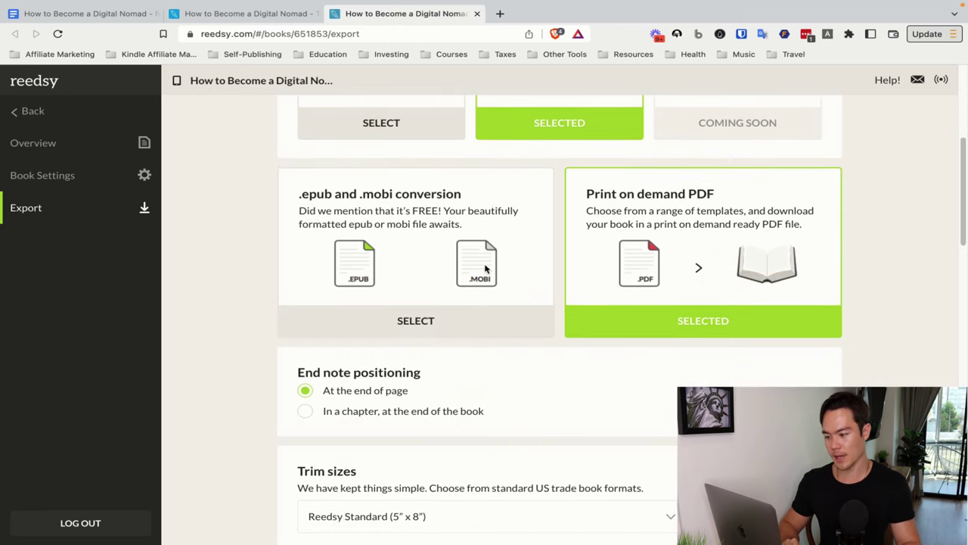
click(455, 312)
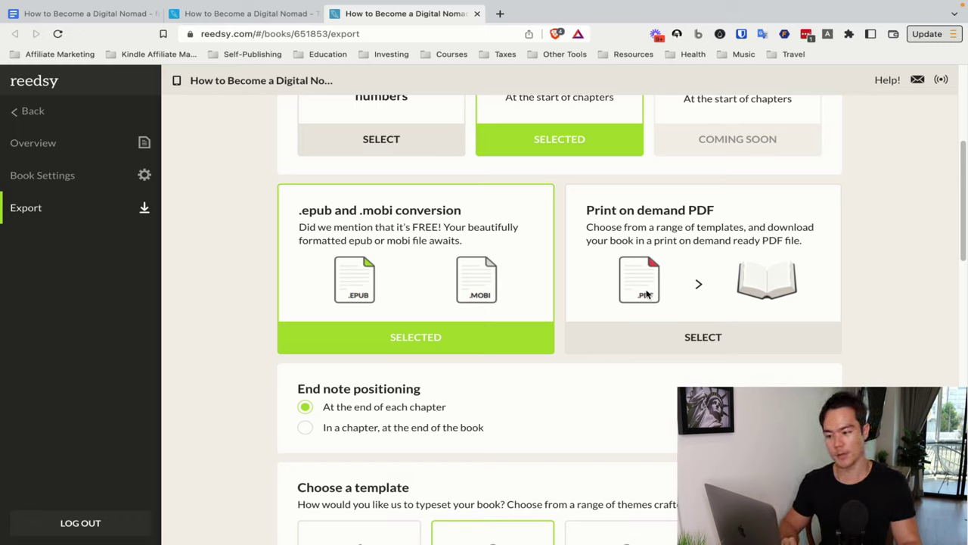
click(643, 331)
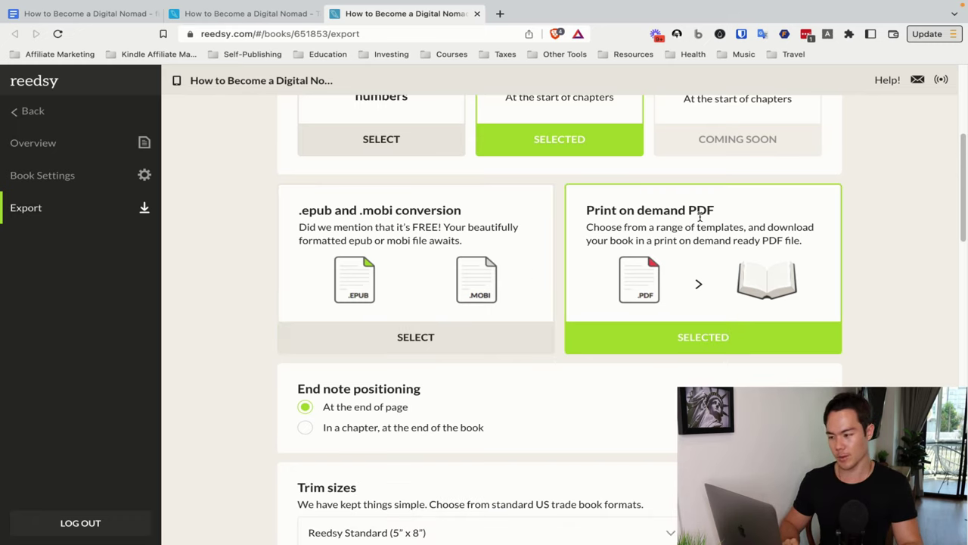
click(515, 334)
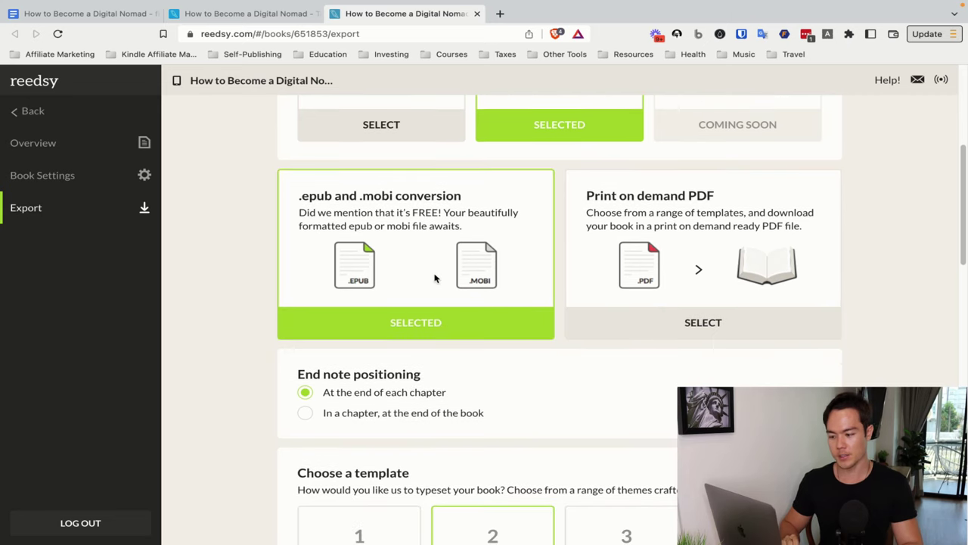
Compare the export templates by trying Romance, and choose the Classic template in Crimson
scroll(435, 278, down, 3)
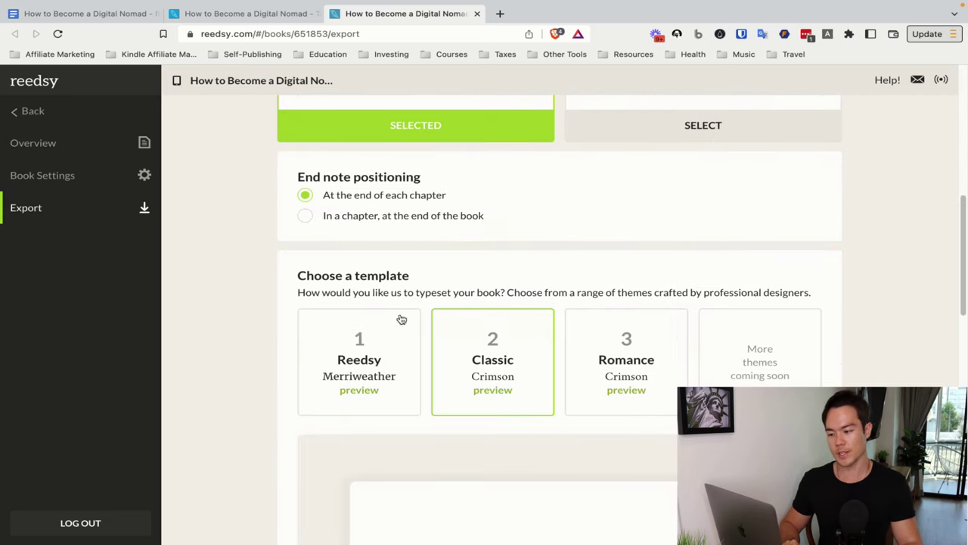
scroll(431, 330, down, 1)
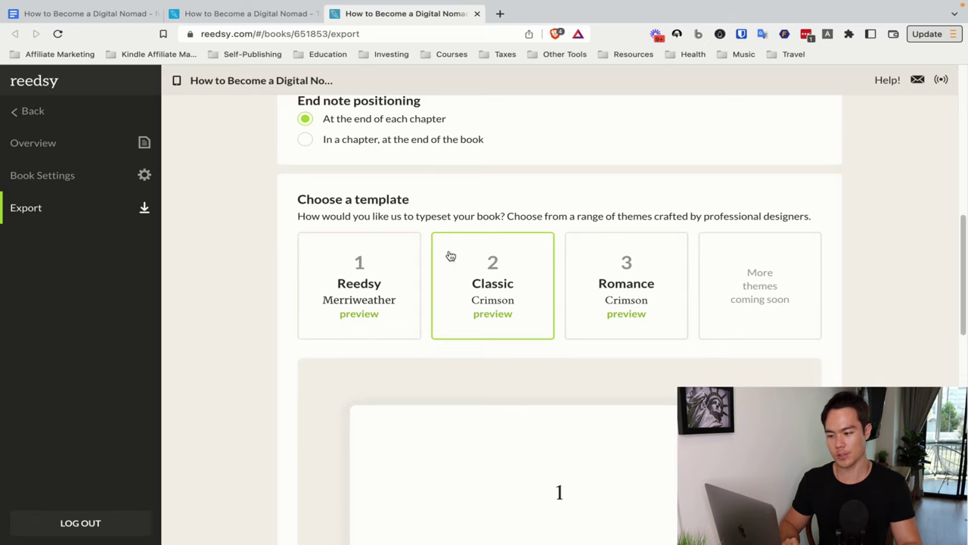
scroll(402, 138, up, 1)
scroll(420, 220, down, 2)
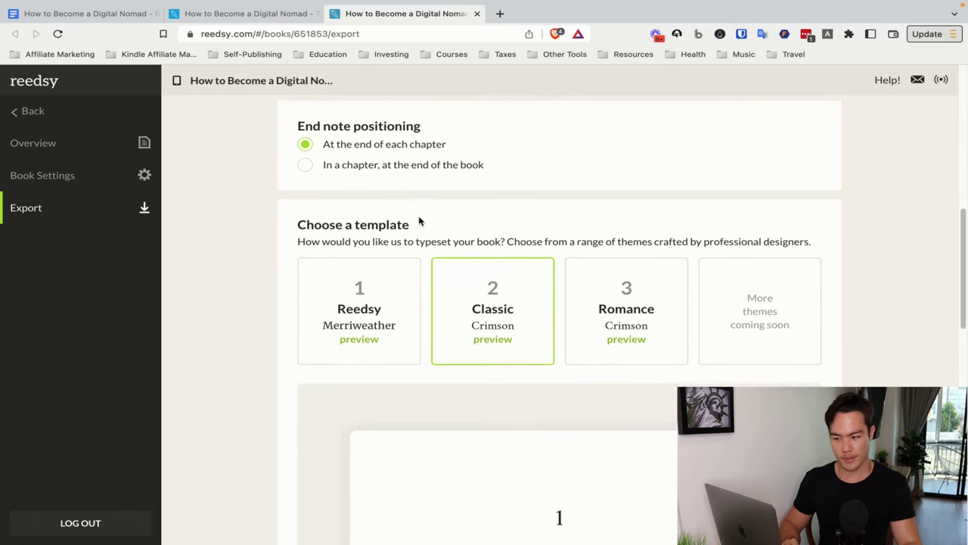
scroll(492, 275, down, 3)
scroll(491, 275, up, 3)
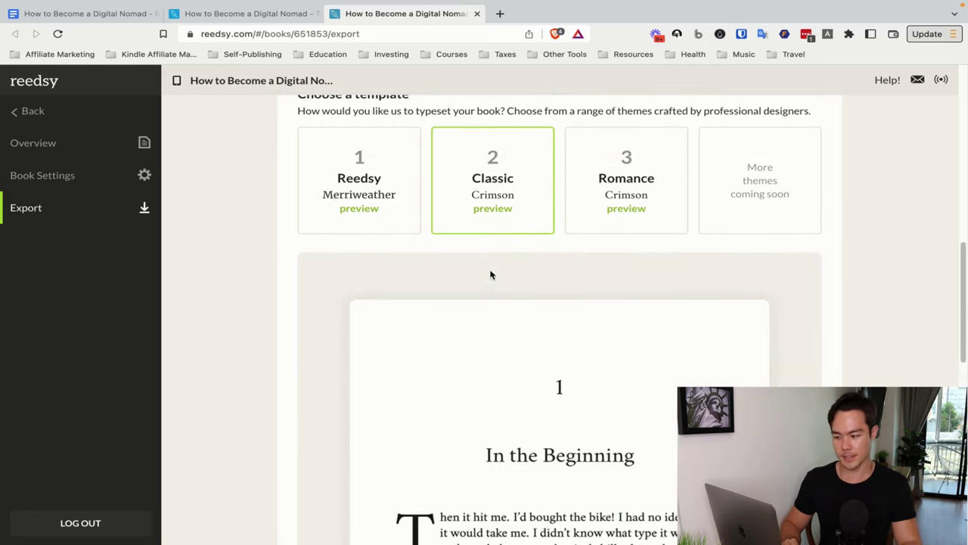
scroll(498, 227, down, 4)
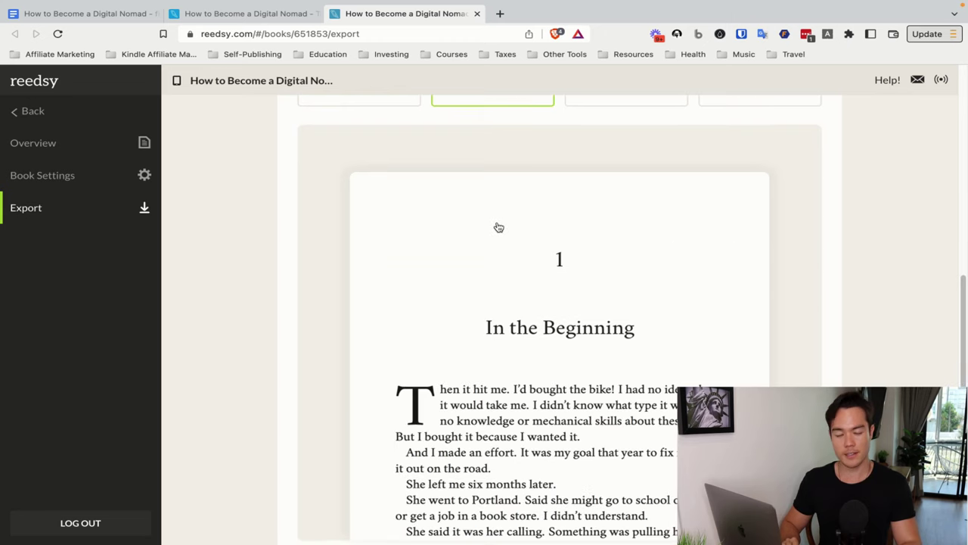
scroll(499, 212, up, 3)
click(601, 184)
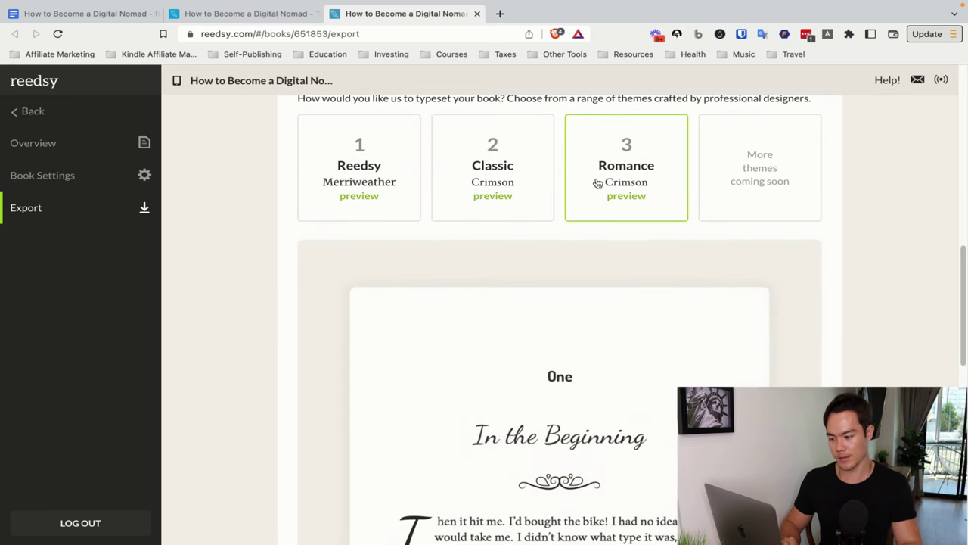
click(525, 189)
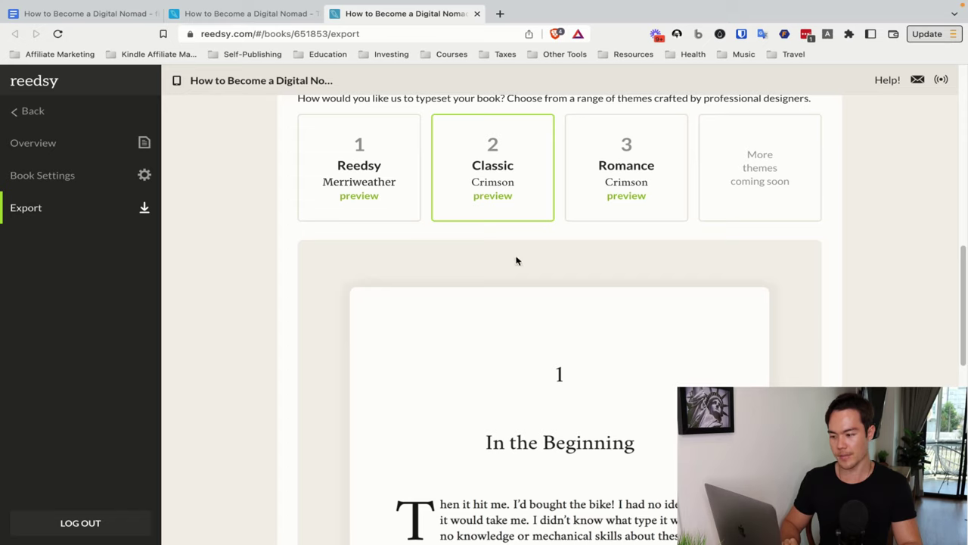
Export the book as an ebook and dismiss the typesetting notice
scroll(517, 259, down, 6)
click(551, 260)
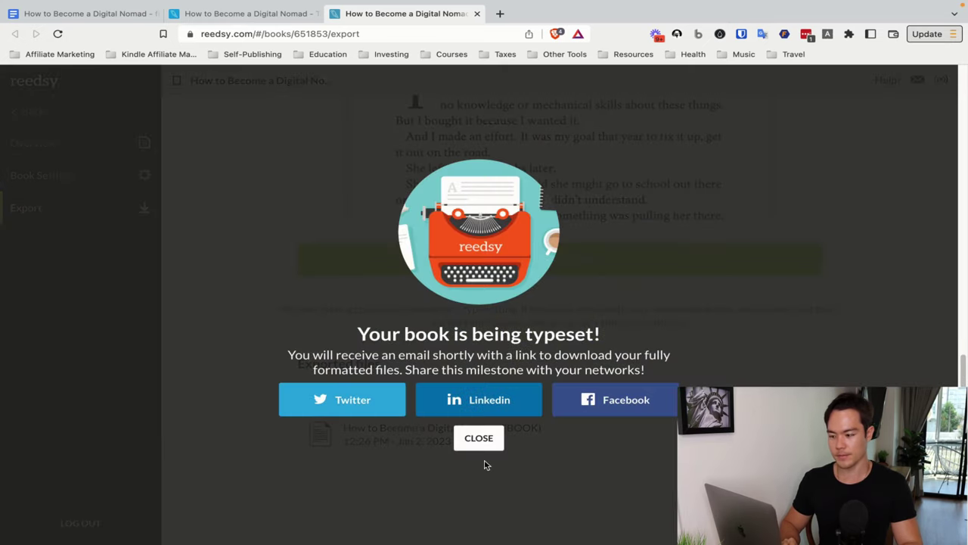
click(479, 438)
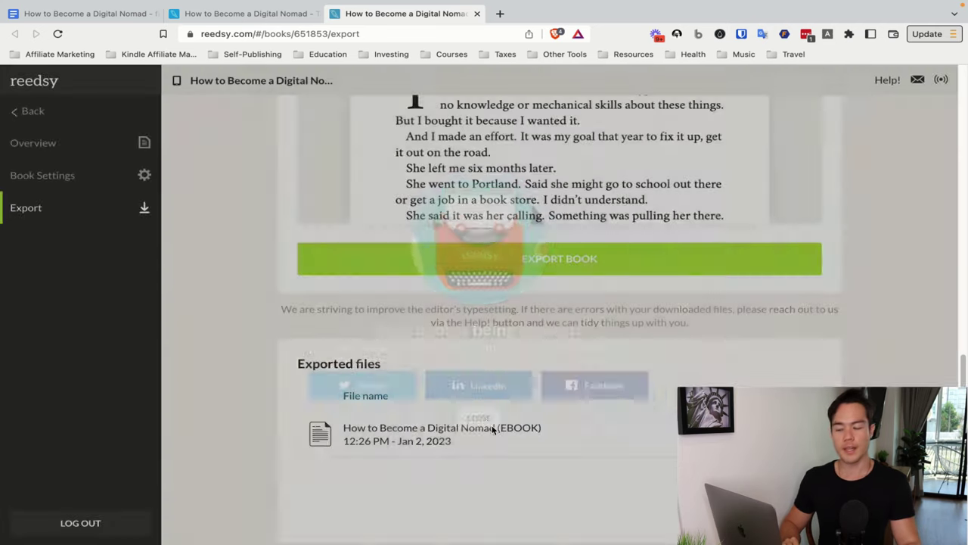
Switch the export to Print on demand PDF and check the trim sizes, keeping Reedsy Standard (5 x 8 inches)
scroll(510, 306, up, 5)
scroll(509, 304, up, 7)
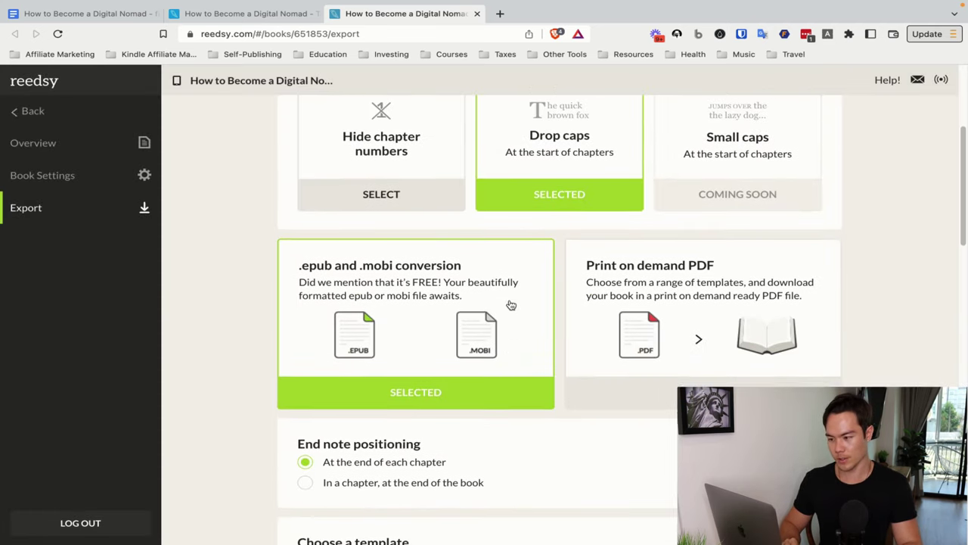
click(632, 403)
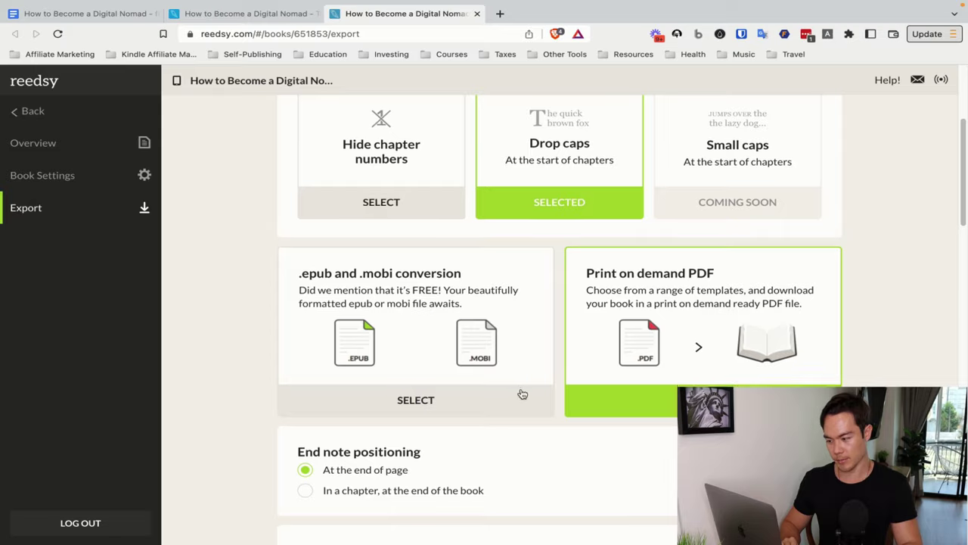
scroll(519, 393, down, 3)
scroll(521, 393, down, 2)
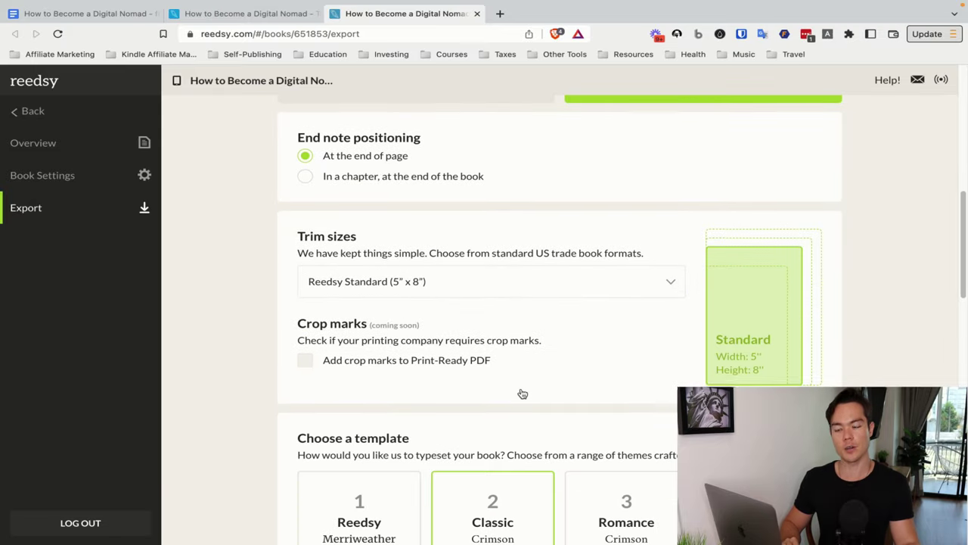
click(670, 283)
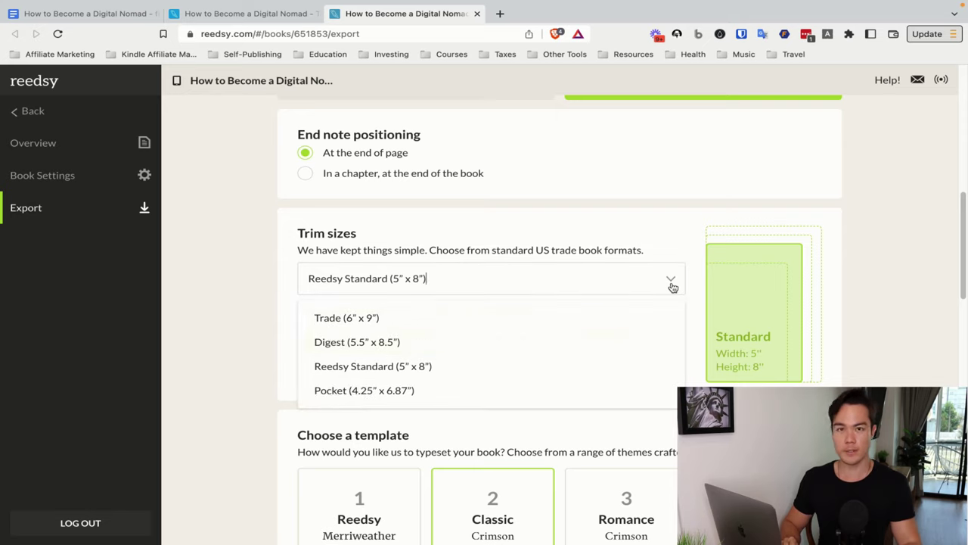
click(326, 228)
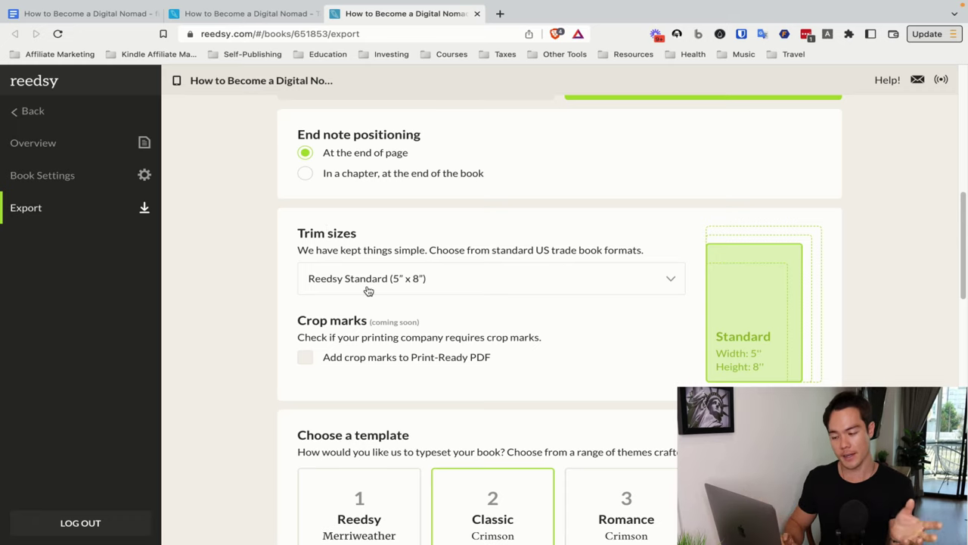
Export the print on demand PDF with the Classic template and close the typesetting notice
scroll(374, 289, down, 3)
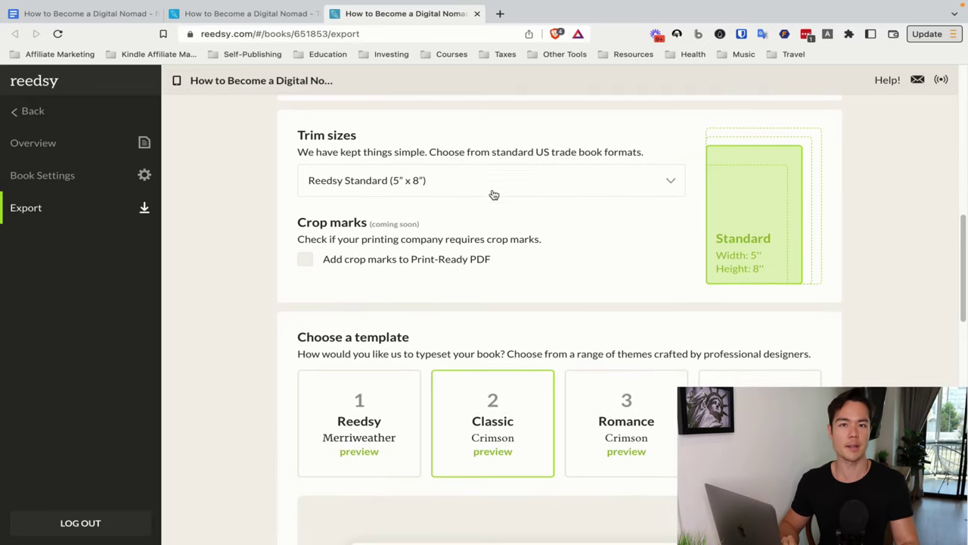
scroll(474, 292, down, 2)
scroll(484, 284, down, 5)
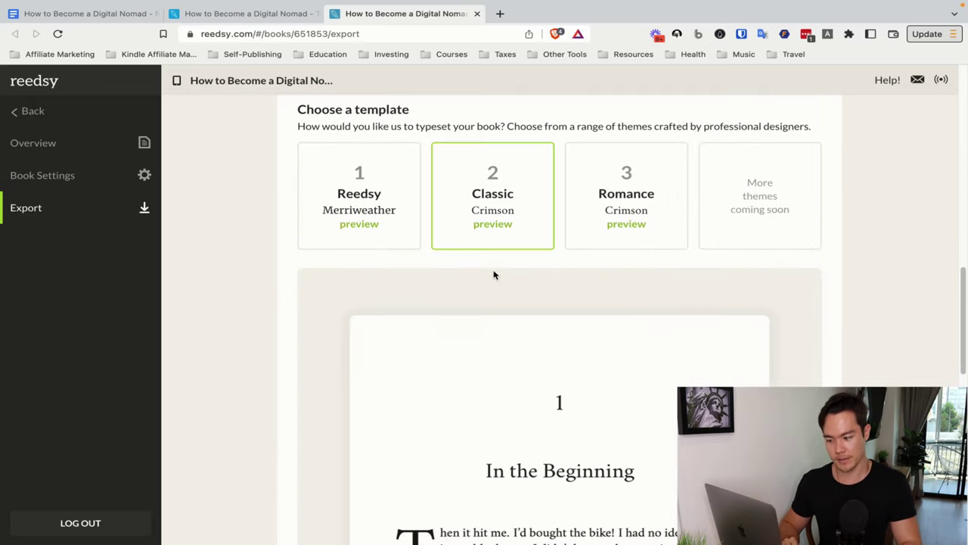
scroll(477, 217, down, 2)
scroll(482, 220, down, 10)
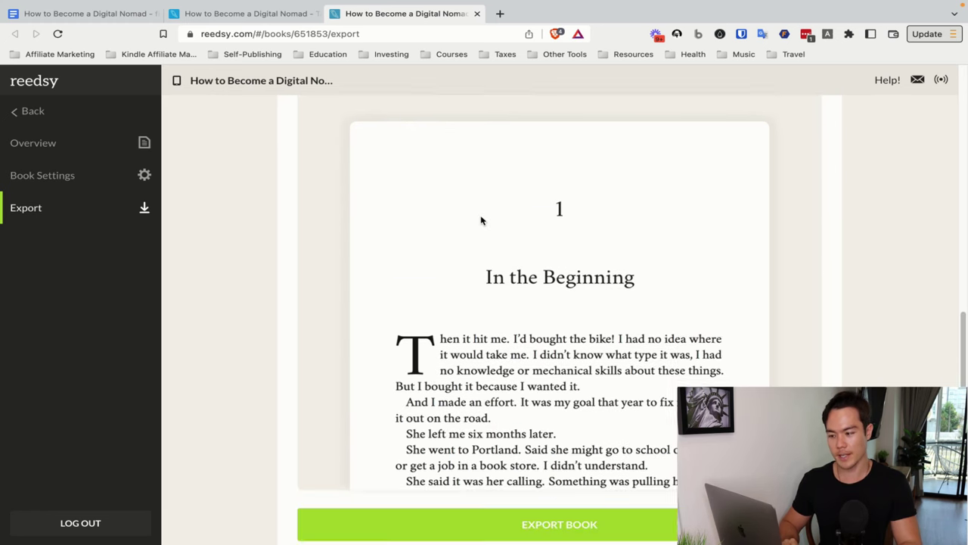
scroll(428, 341, up, 3)
scroll(625, 288, down, 5)
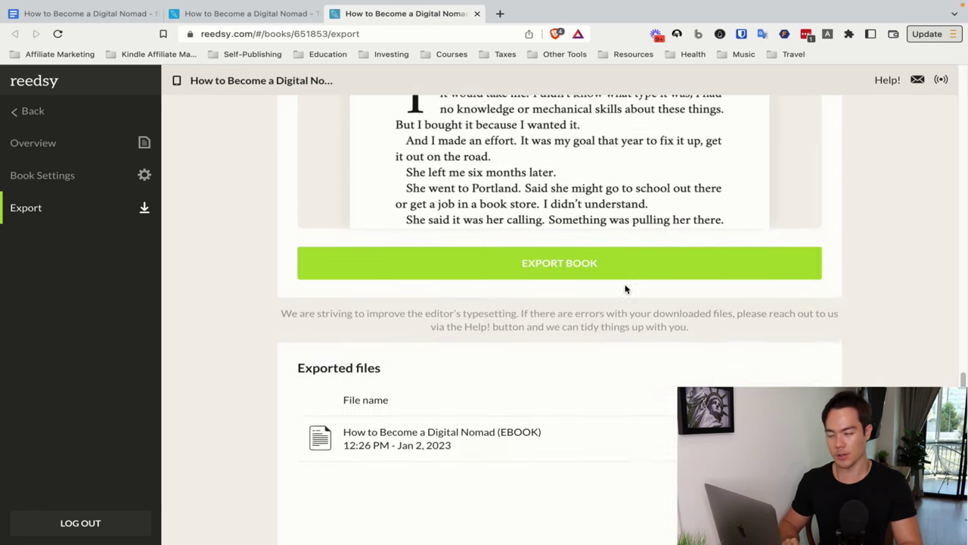
click(577, 196)
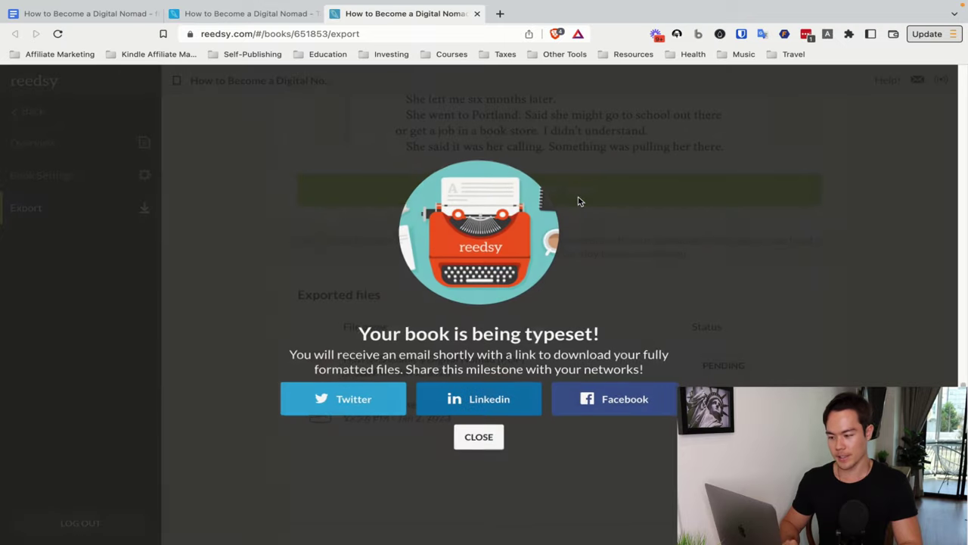
click(493, 441)
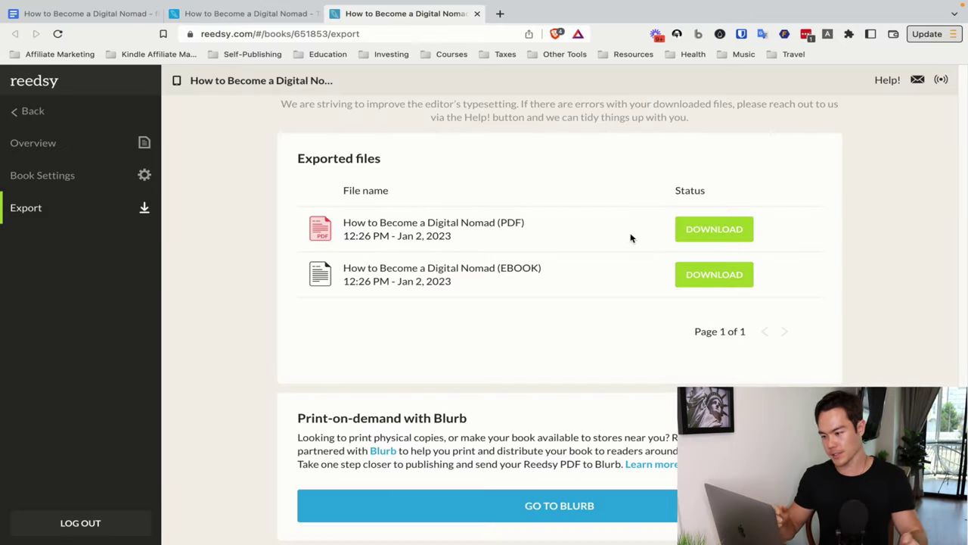
Download the exported PDF version of the book and show the downloaded archive in Finder
click(697, 235)
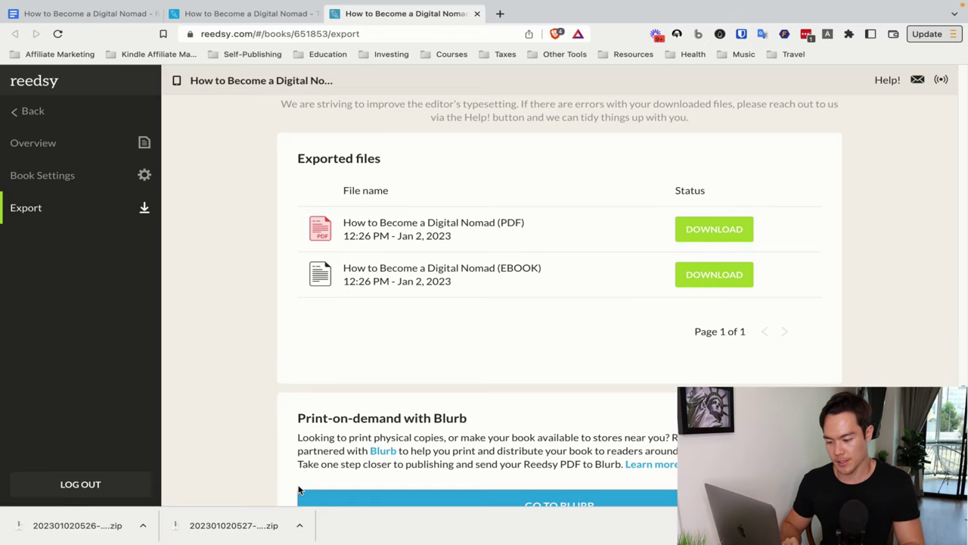
click(300, 525)
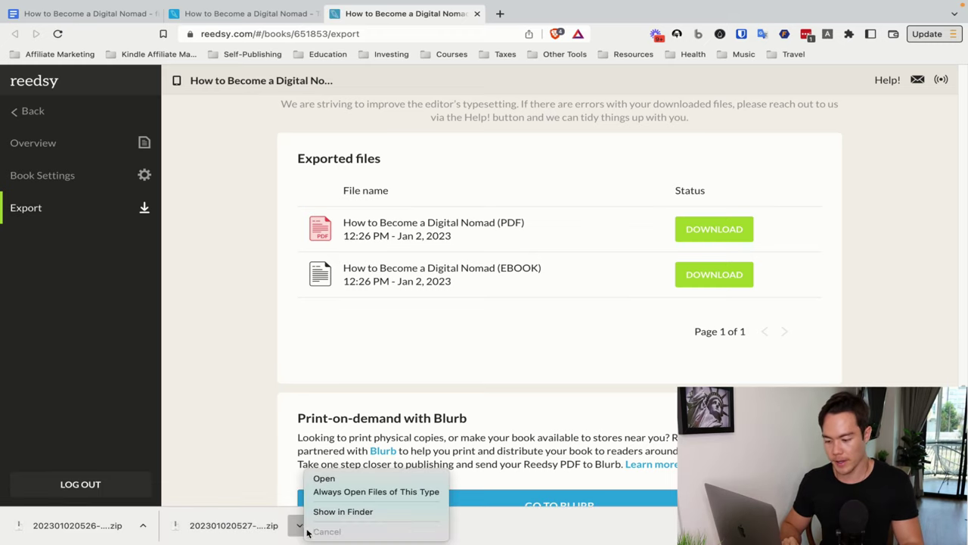
click(325, 510)
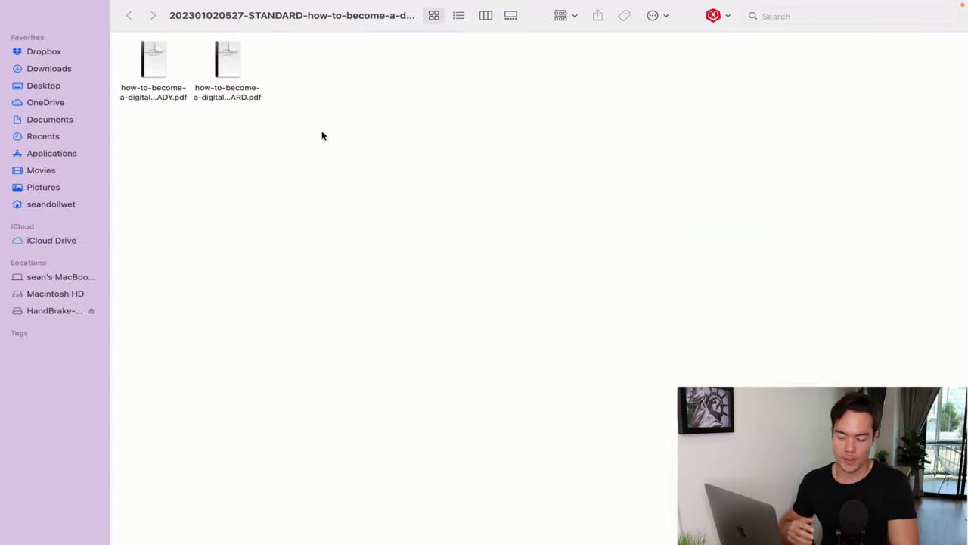
Check the full file names of the two PDFs in the downloaded STANDARD folder, leaving both names as they are
click(183, 98)
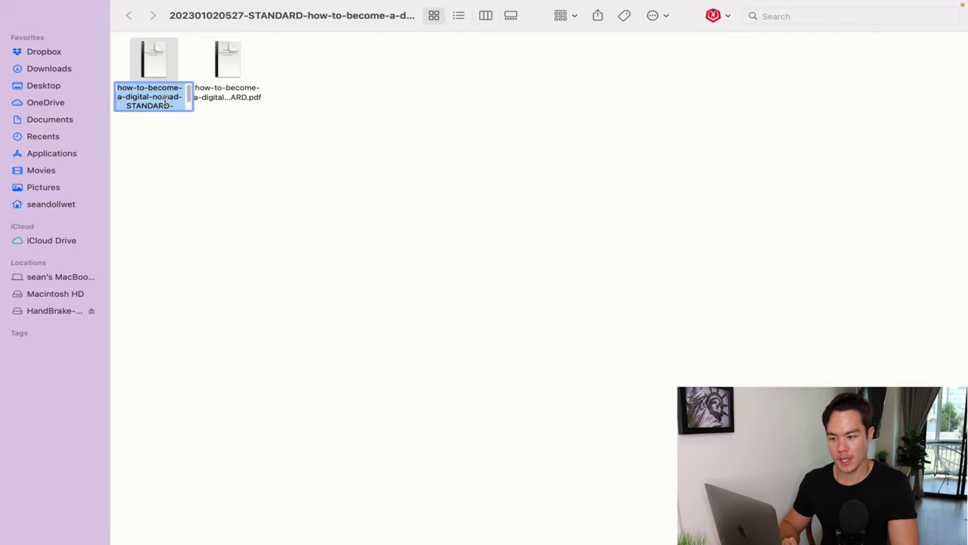
click(218, 100)
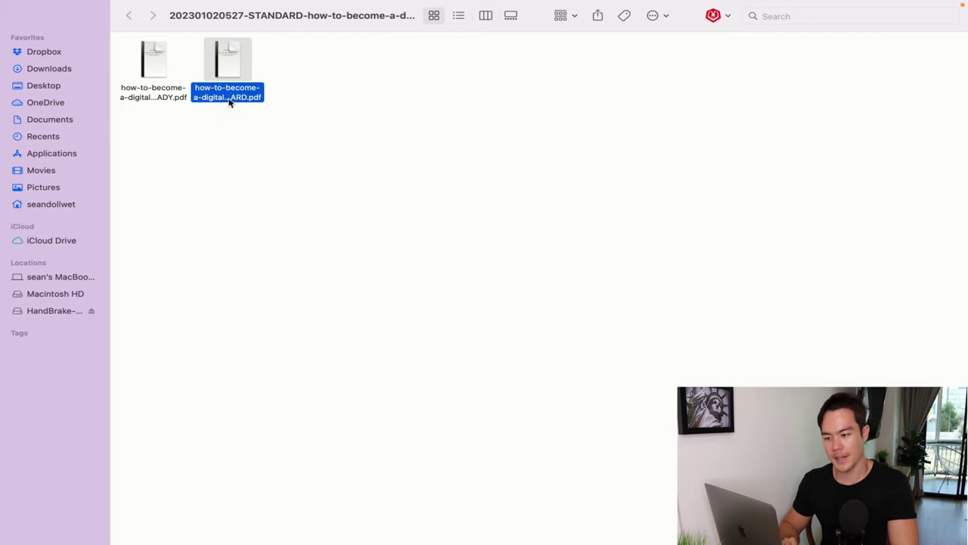
key(Return)
click(226, 97)
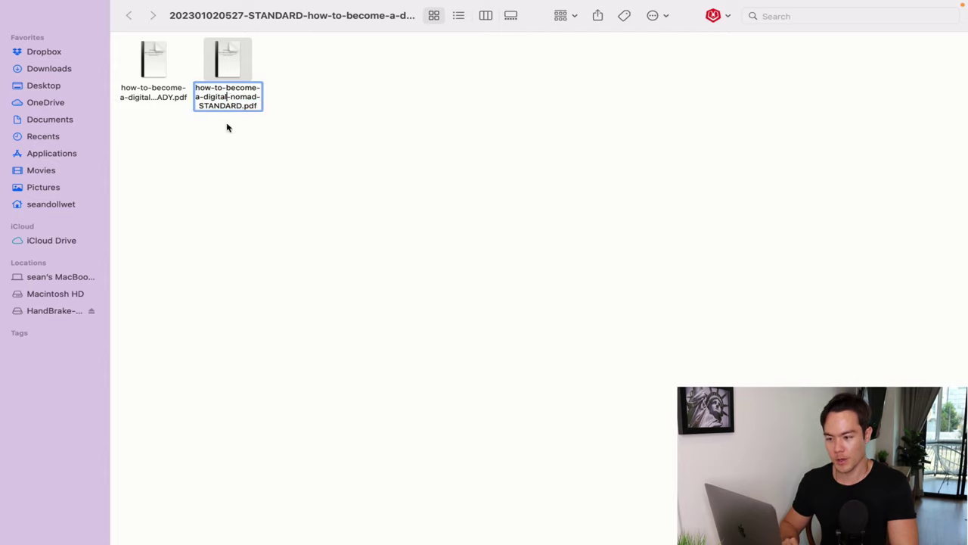
click(226, 169)
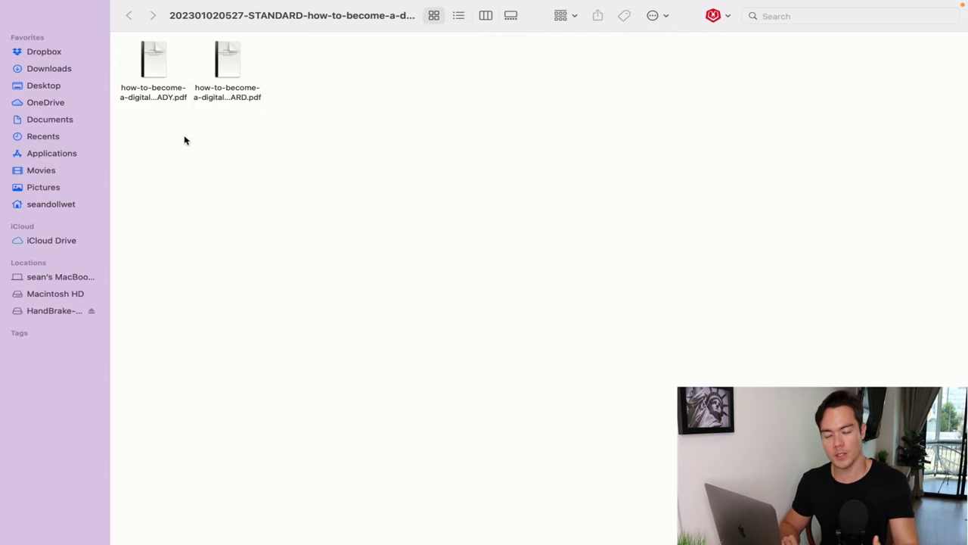
Open the exported PDF whose name ends in ADY and page forward through the book to check its print layout
click(168, 98)
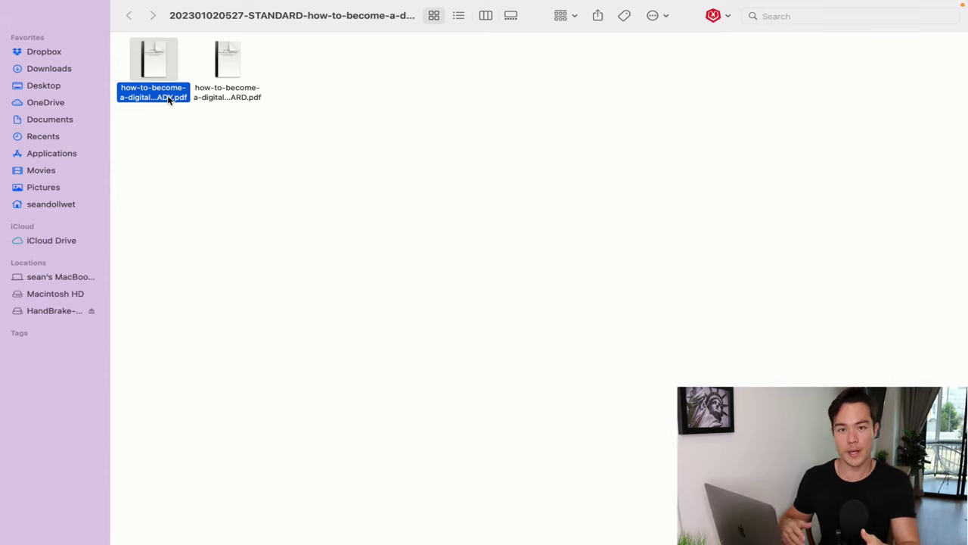
double_click(166, 94)
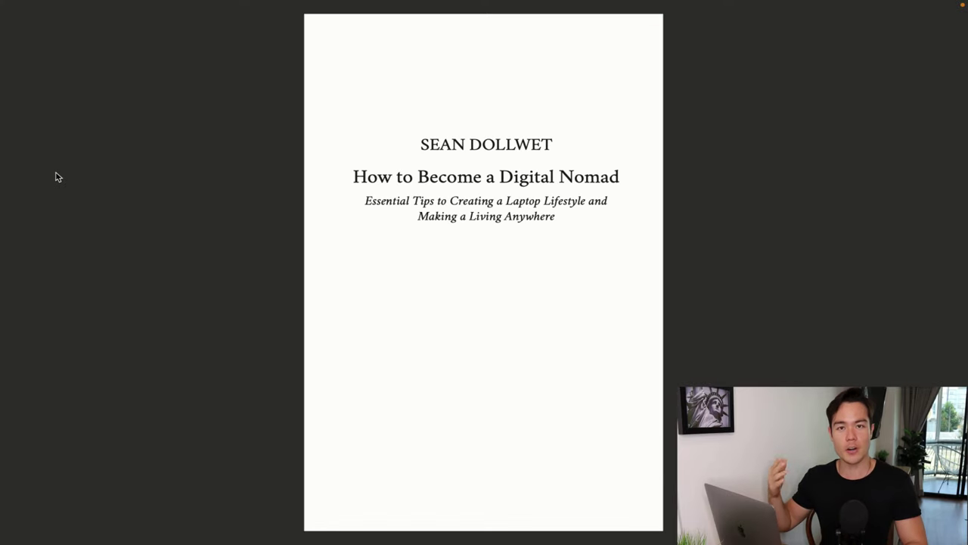
key(Right)
key(Right)
key(Right)
key(Right)
key(Right)
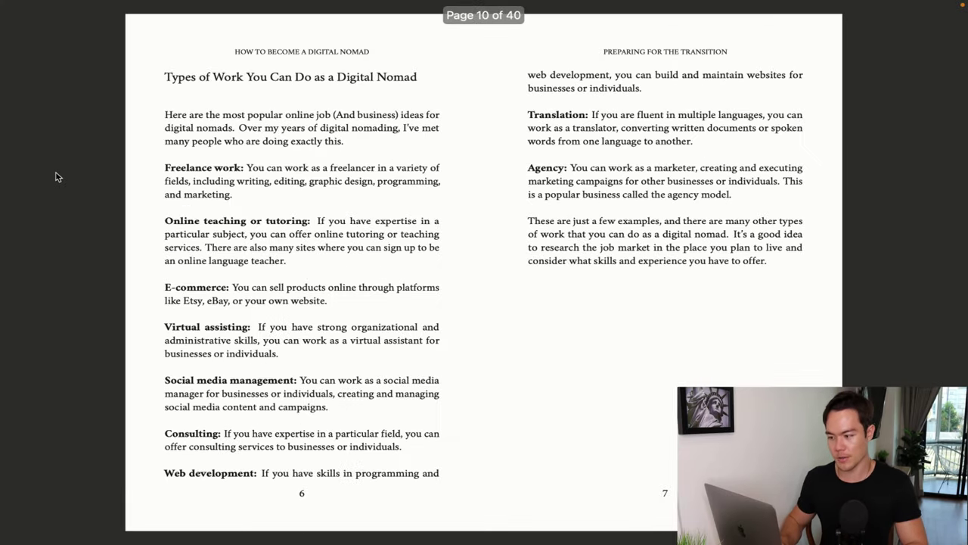
key(Right)
key(Right)
key(Right)
key(Right)
key(Right)
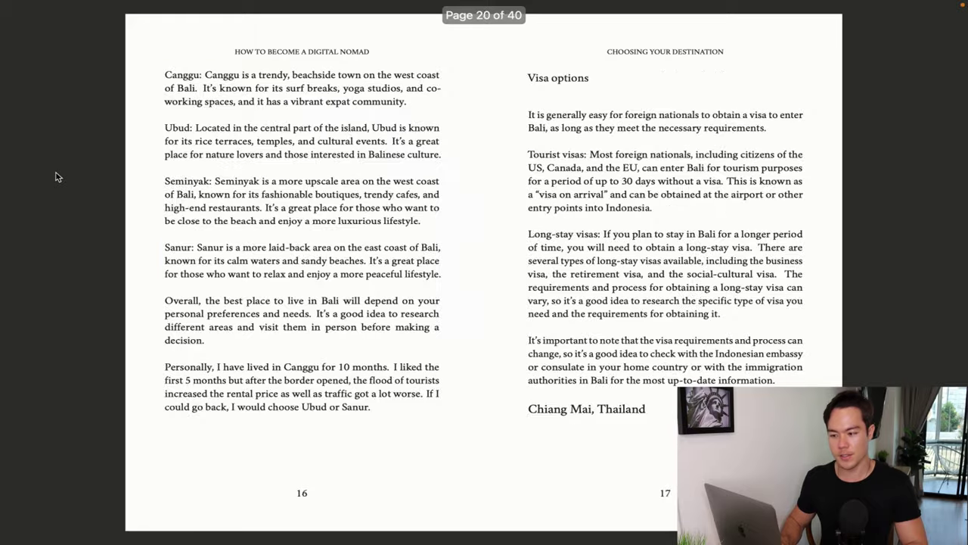
key(Right)
key(Right)
key(Right)
key(Right)
key(Right)
key(Right)
key(Right)
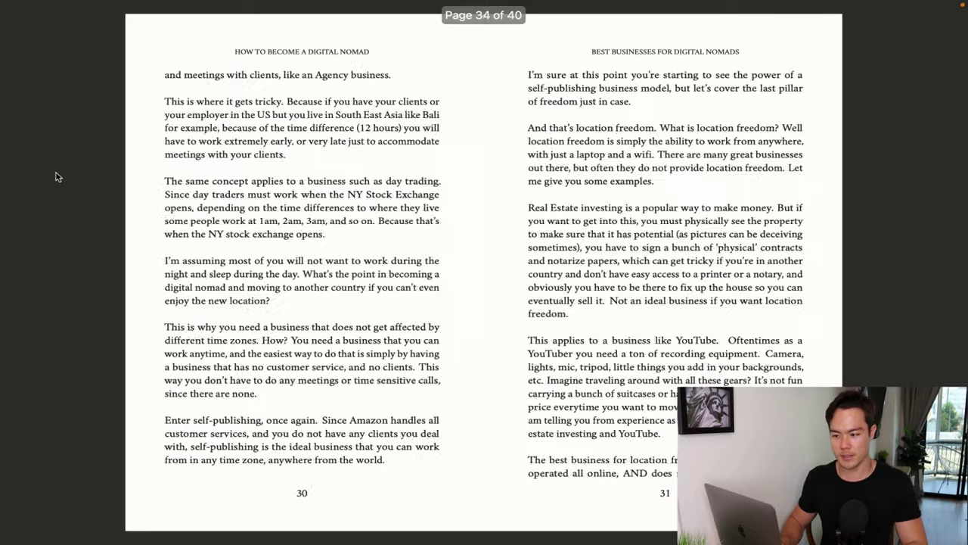
key(Right)
key(Right)
Page back through the PDF to examine the images and headings in the Choosing Your Destination chapter
key(Left)
key(Left)
key(Left)
key(Left)
key(Left)
key(Left)
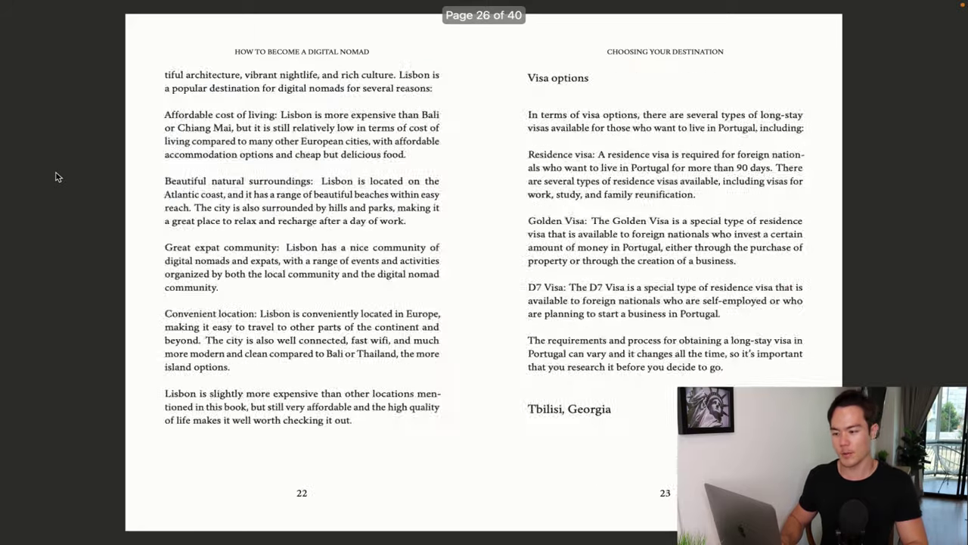
key(Left)
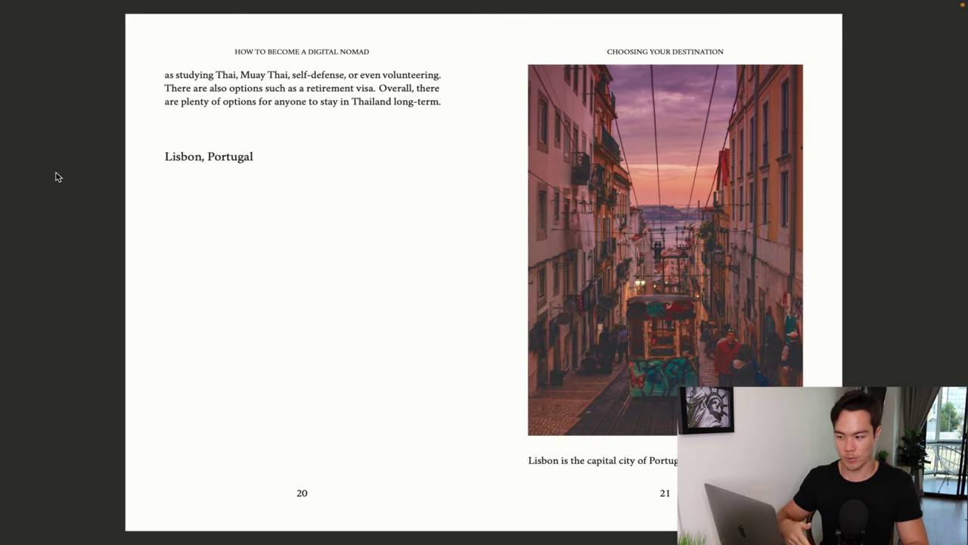
key(Left)
key(Left)
key(Left)
key(Left)
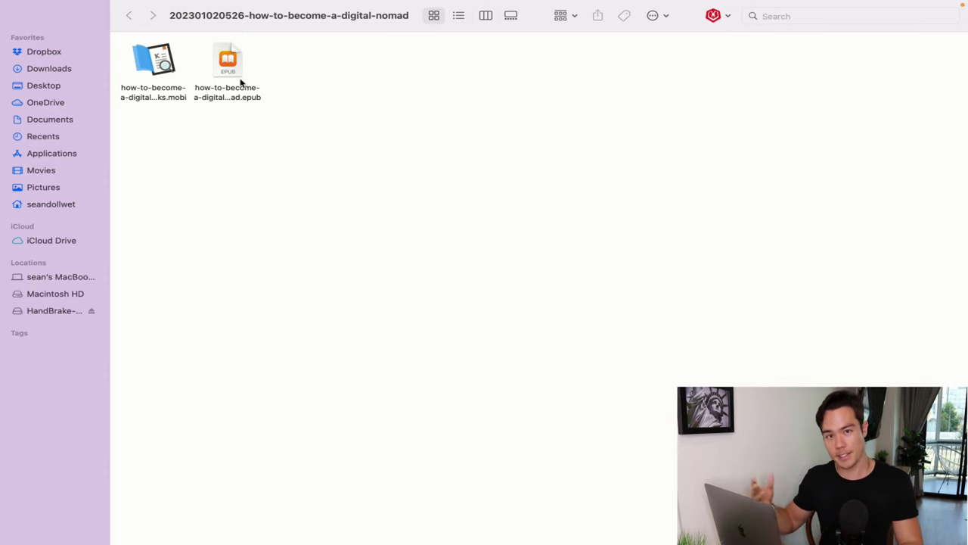
Open the exported EPUB file and page through it to check the ebook layout
double_click(233, 62)
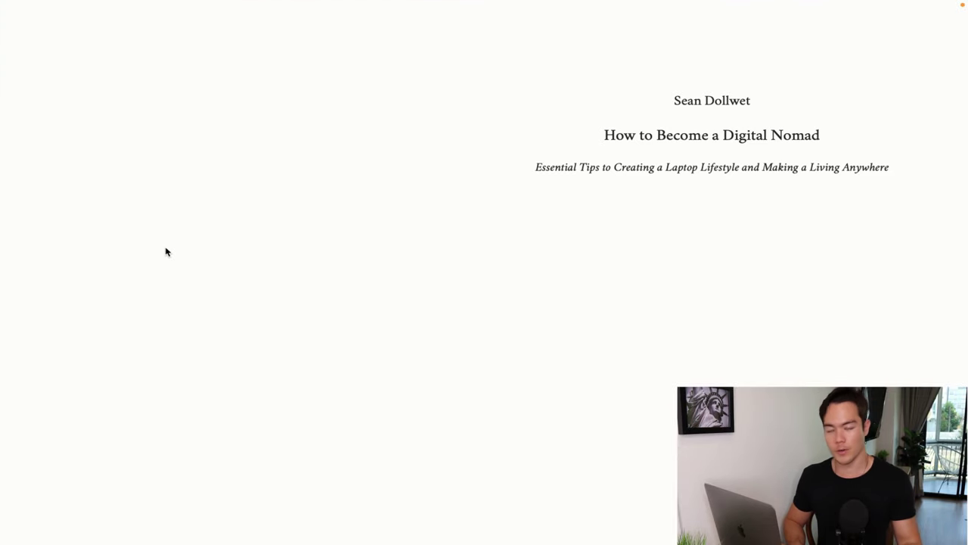
key(Right)
key(Right)
key(Right)
key(Right)
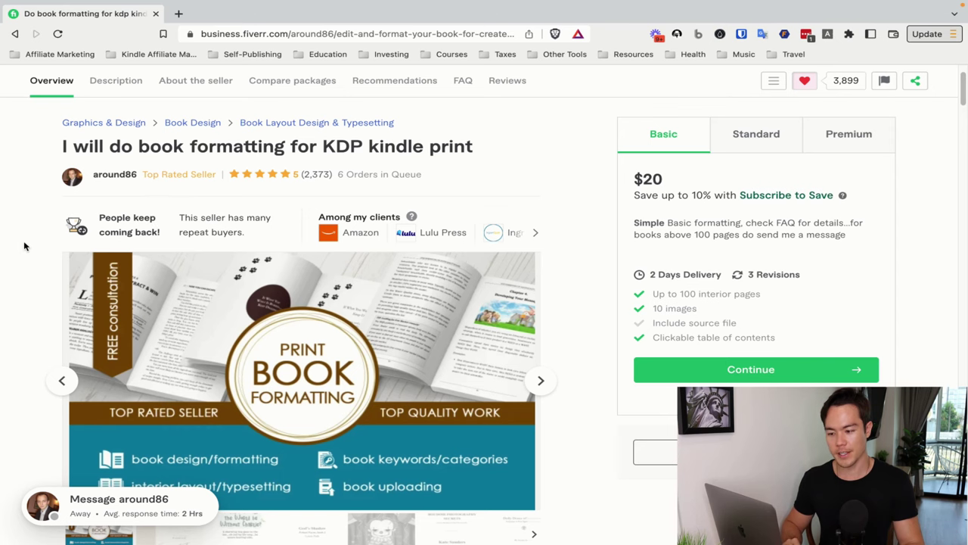
Browse the sample images in the gallery of the KDP Kindle and print book formatting gig on Fiverr
scroll(37, 291, up, 1)
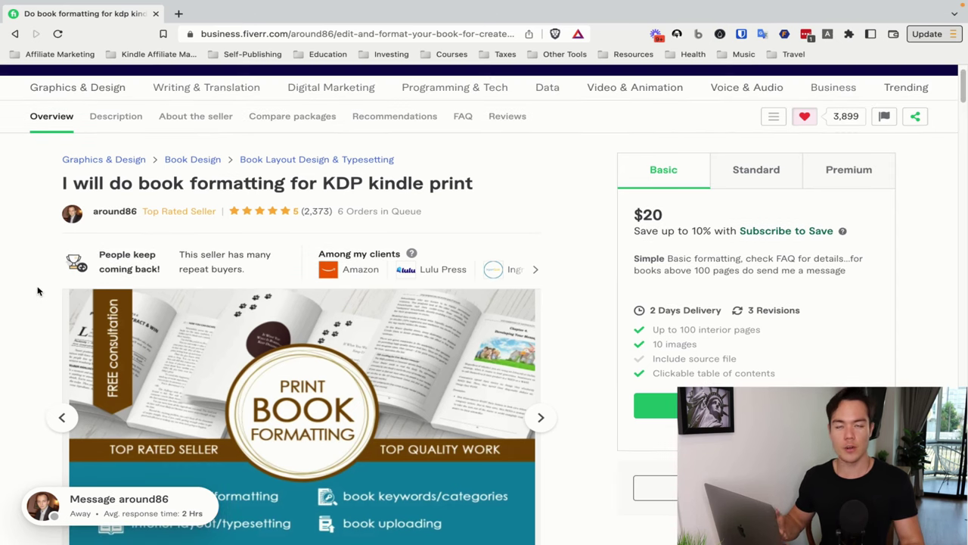
scroll(38, 290, down, 2)
click(542, 337)
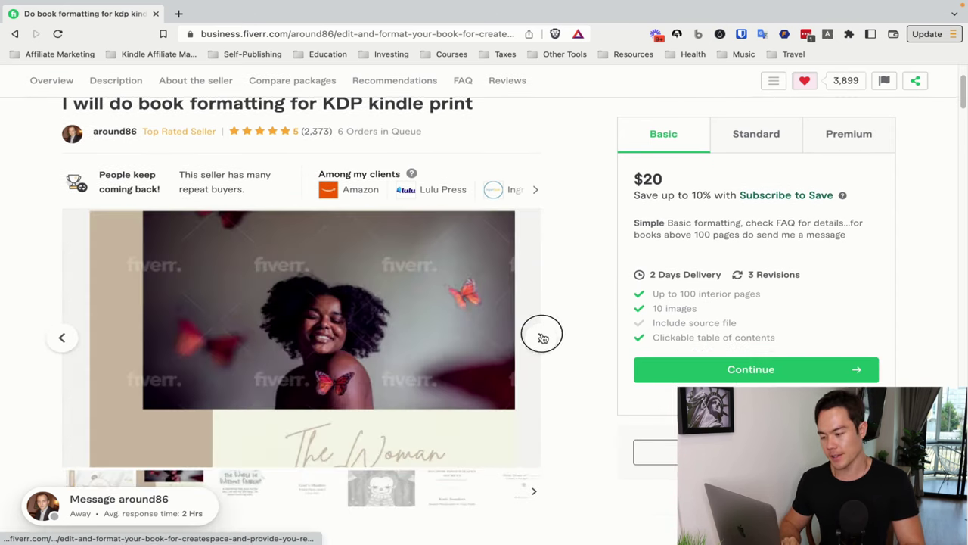
click(542, 338)
click(542, 337)
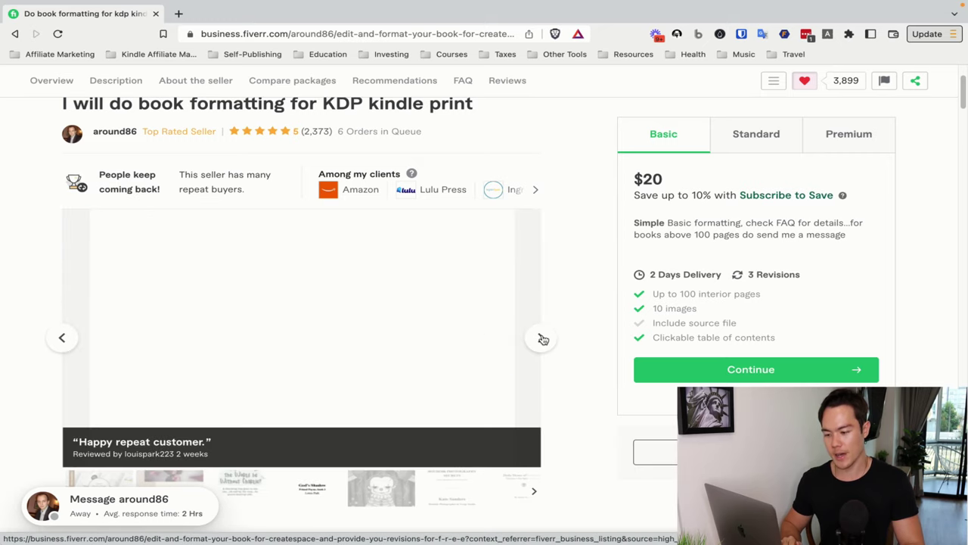